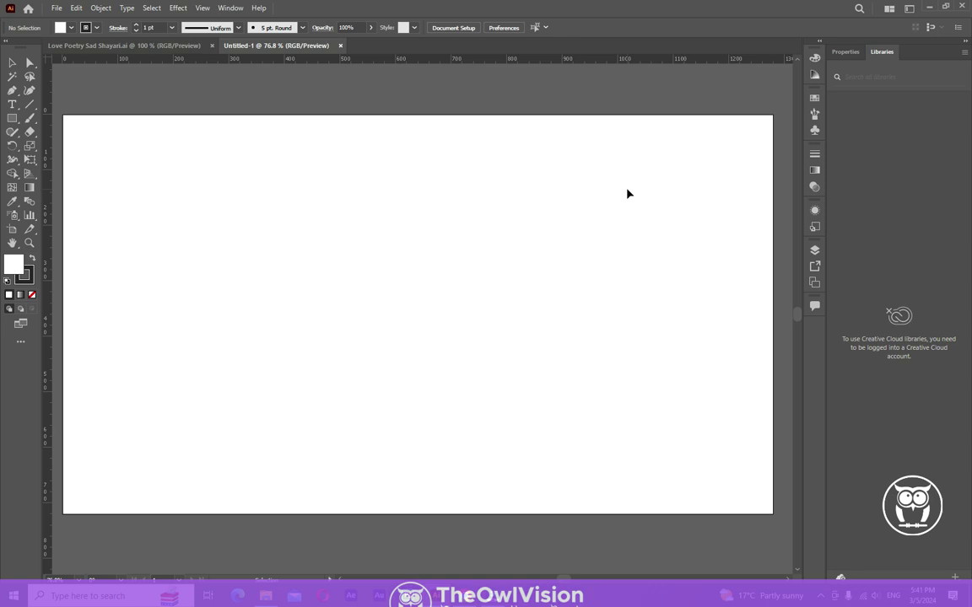
# Show the Properties panel for the new Untitled-1 document instead of Libraries
pyautogui.click(845, 51)
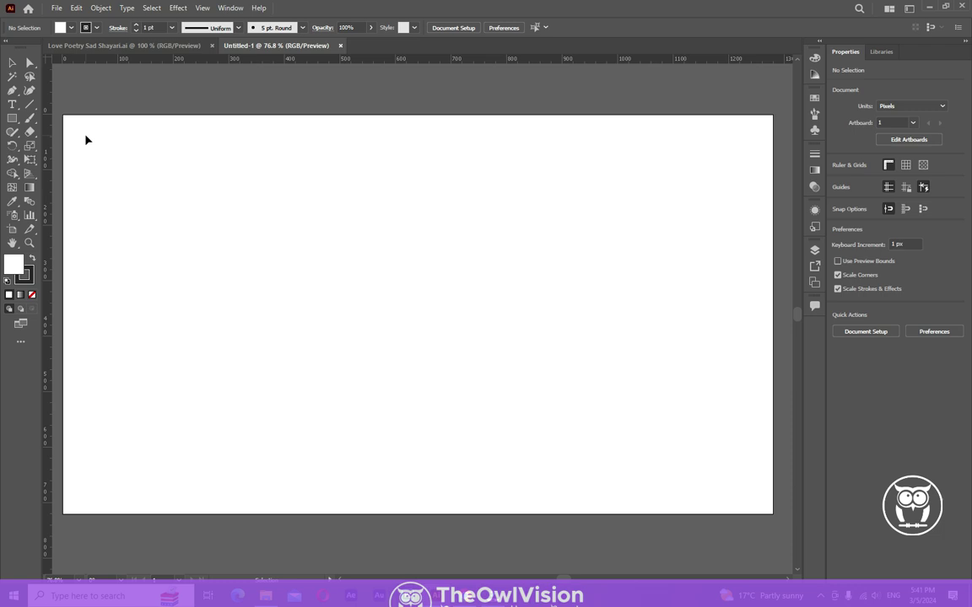
# Draw a vertical line and centre it on the artboard at X 640, Y 360
pyautogui.click(29, 104)
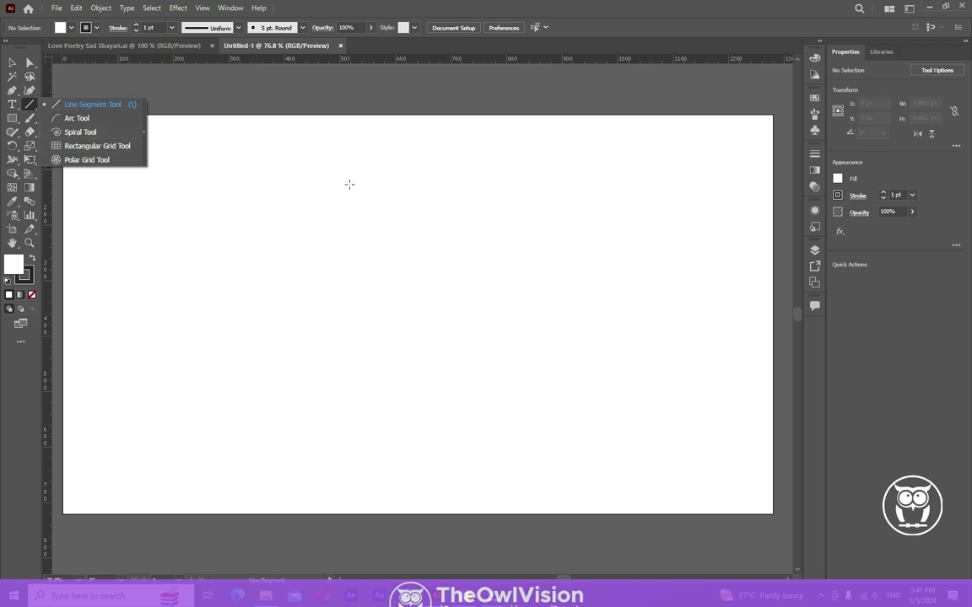
pyautogui.moveTo(404, 176); pyautogui.dragTo(425, 476)
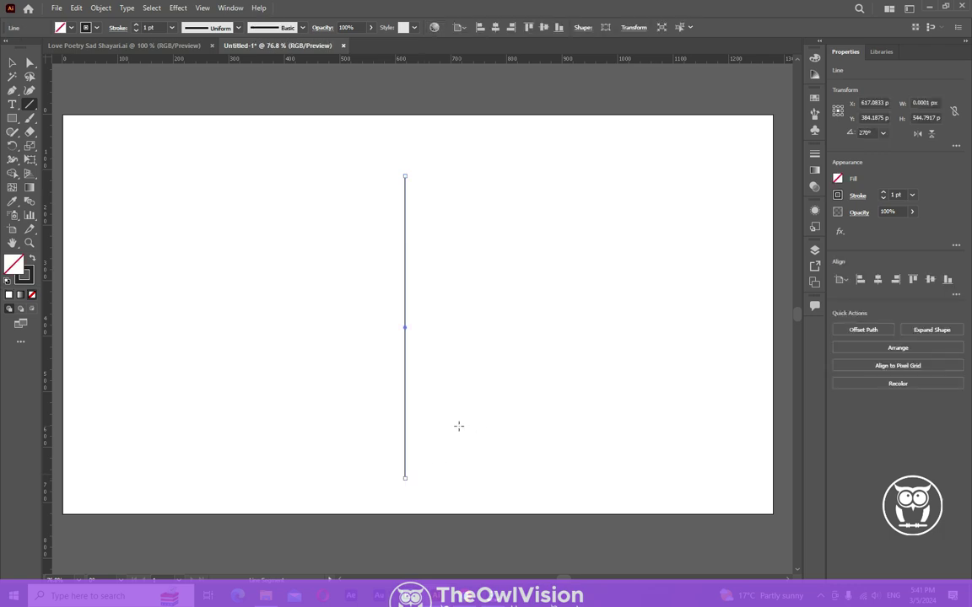
pyautogui.click(495, 27)
pyautogui.click(544, 28)
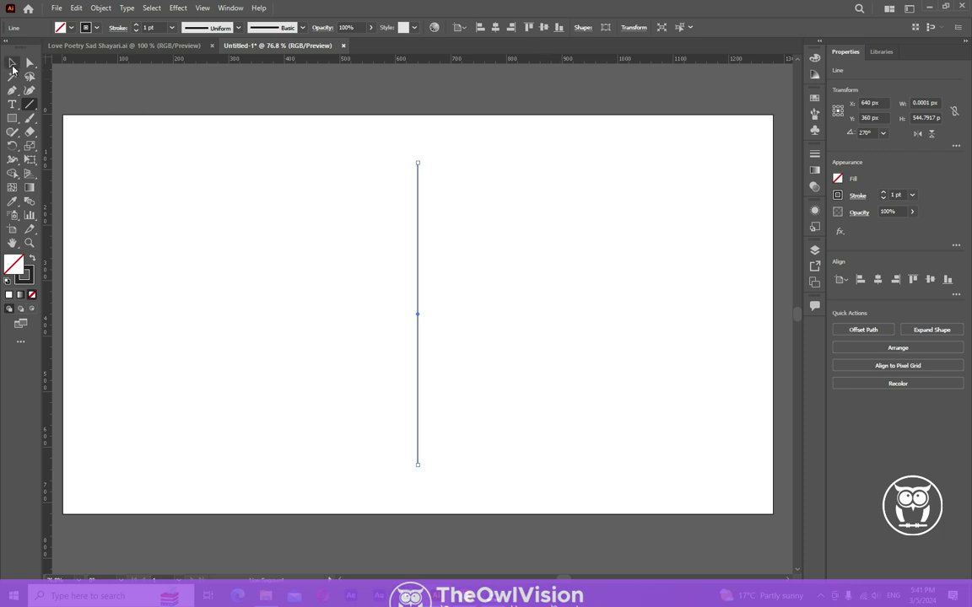
# Apply a Transform effect with 15° angle and 11 copies, then thin the stroke to 0.5 pt
pyautogui.click(178, 8)
pyautogui.moveTo(215, 104)
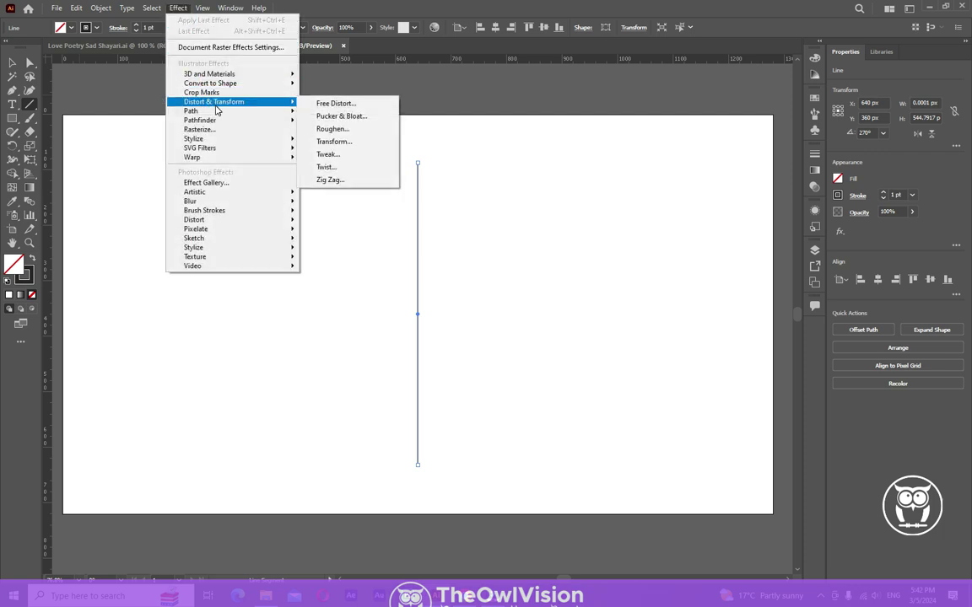
pyautogui.click(352, 143)
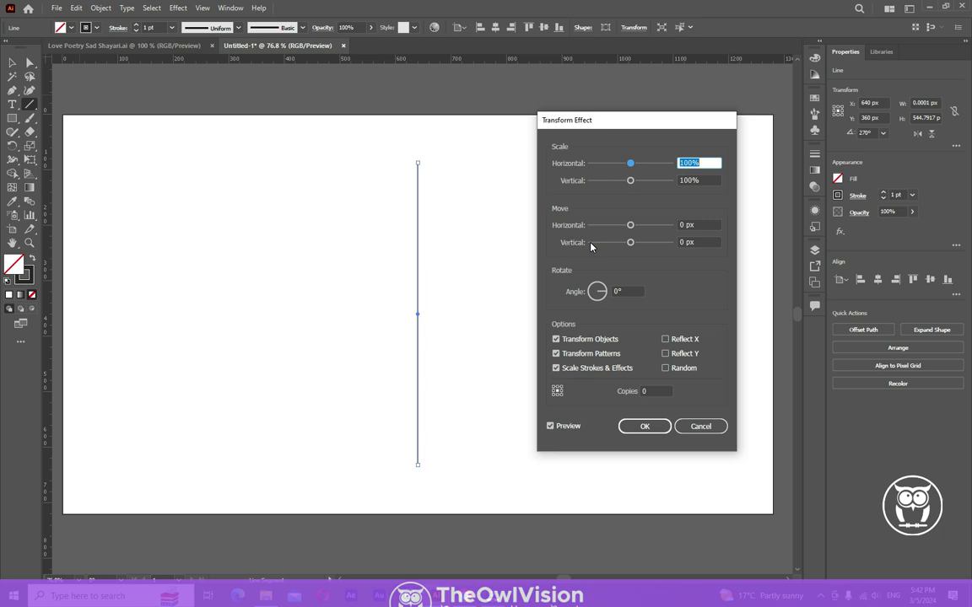
pyautogui.moveTo(599, 123); pyautogui.dragTo(501, 124)
pyautogui.click(530, 292)
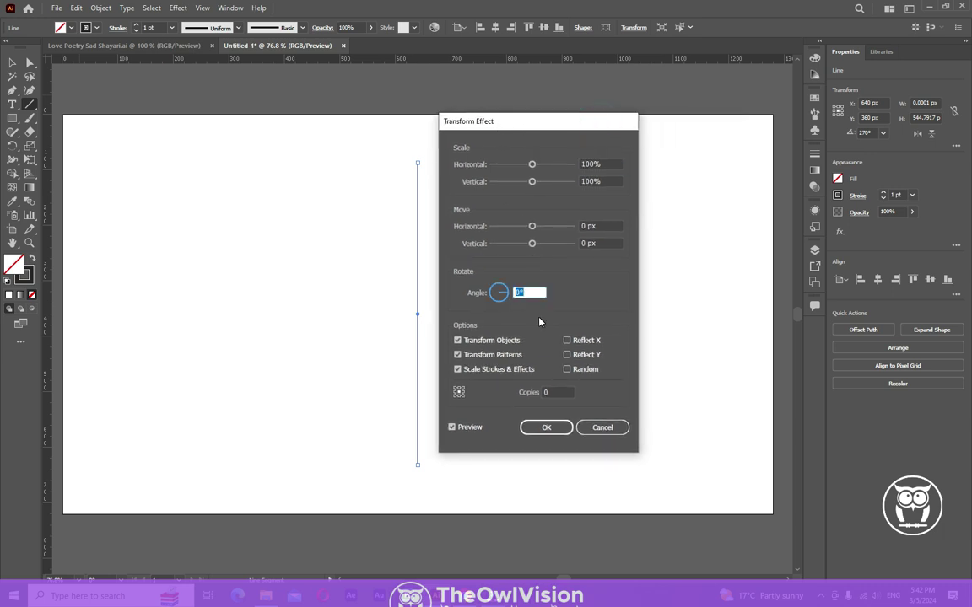
pyautogui.write('15')
pyautogui.press('Tab')
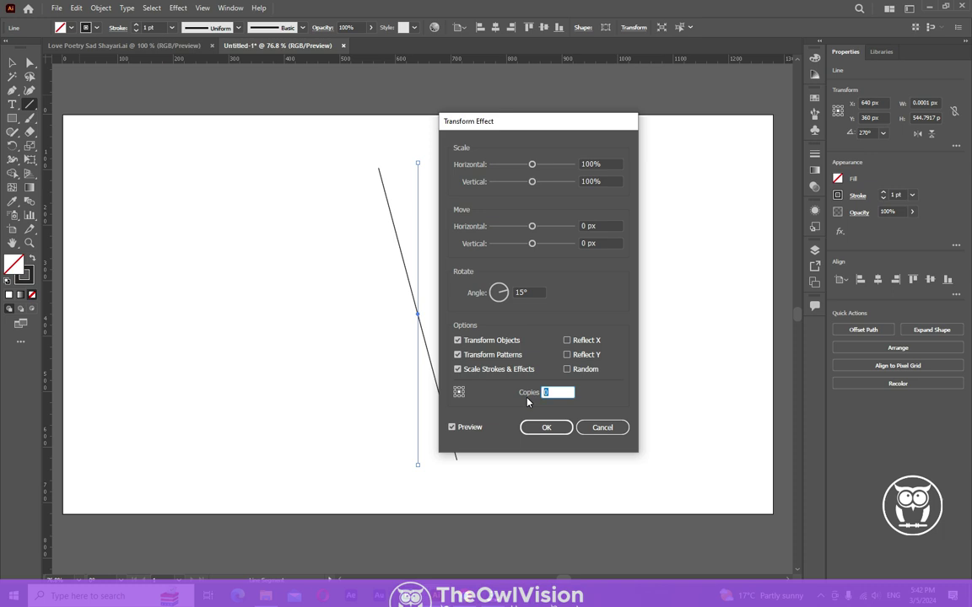
pyautogui.write('11')
pyautogui.click(451, 427)
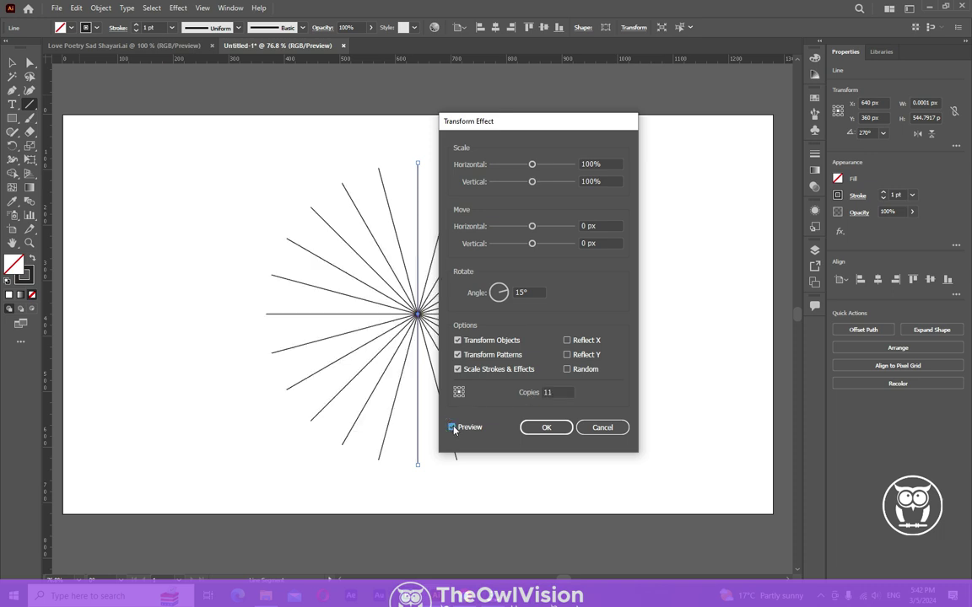
pyautogui.click(544, 429)
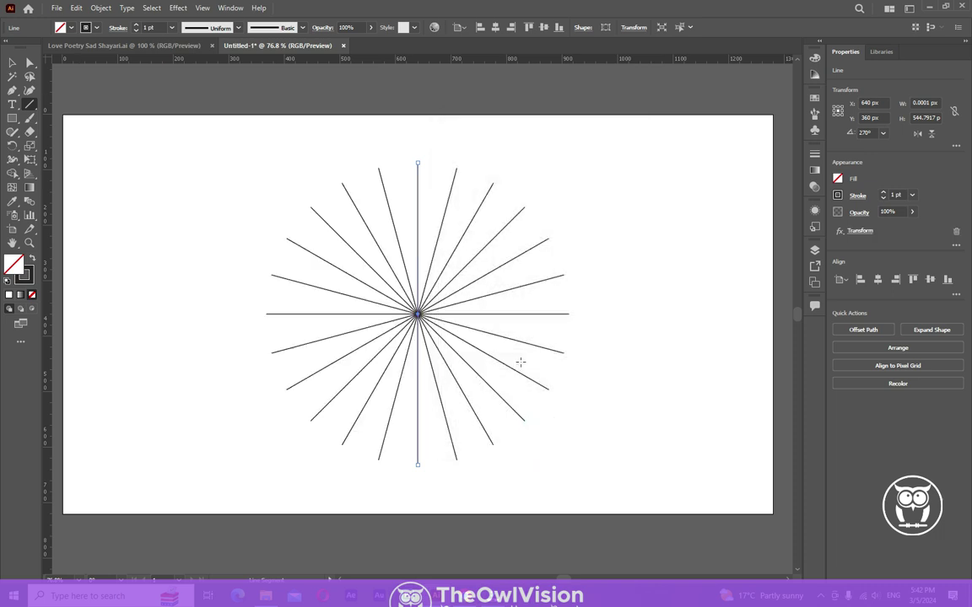
pyautogui.click(137, 32)
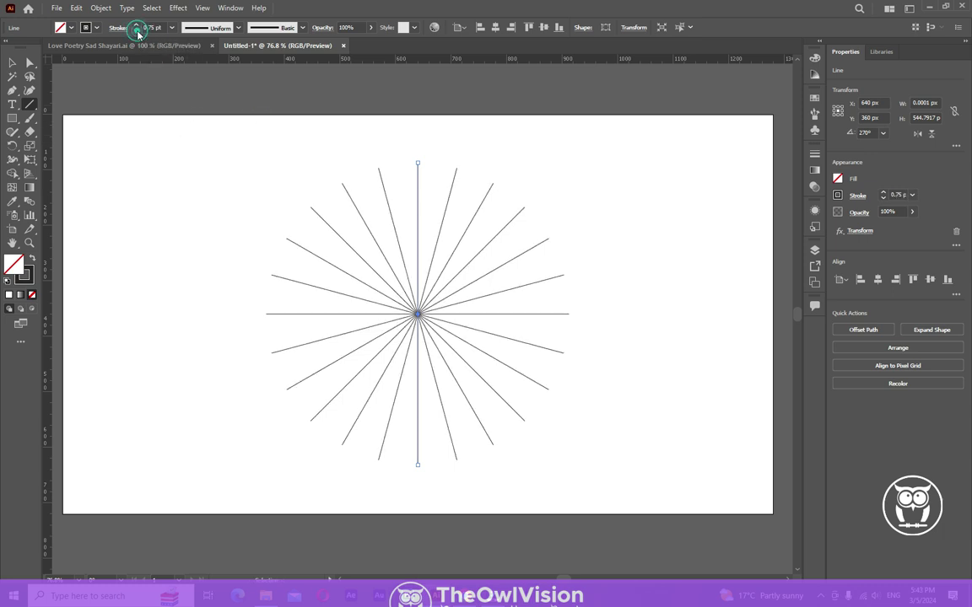
pyautogui.click(136, 31)
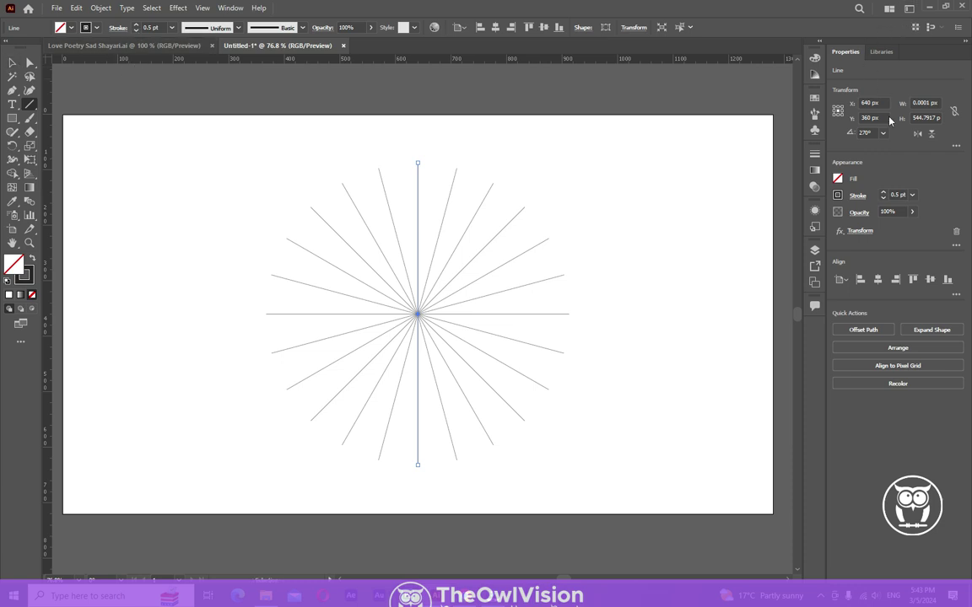
# Create Layer 2 in the Layers panel and target it for new artwork
pyautogui.click(815, 251)
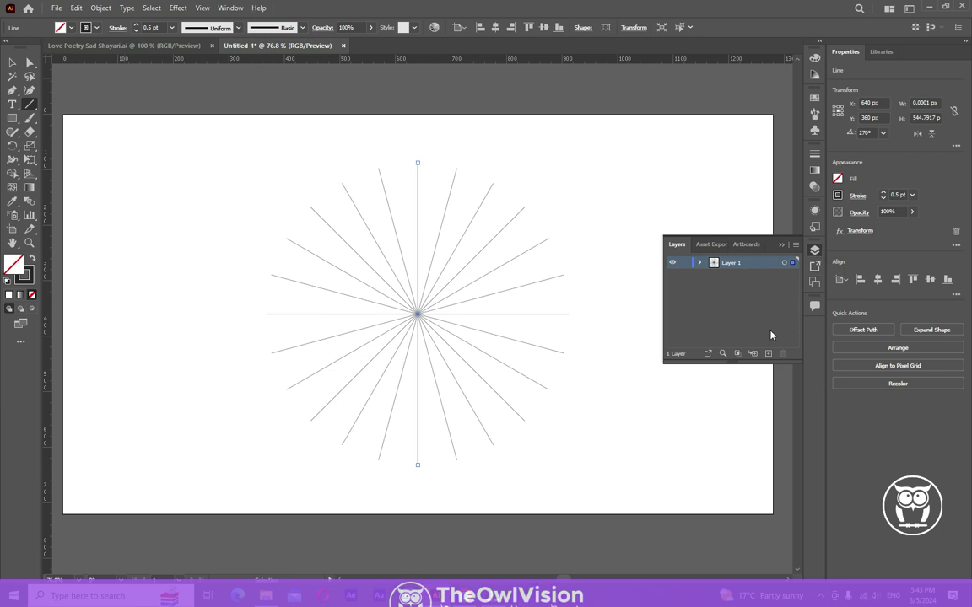
pyautogui.click(769, 355)
pyautogui.click(783, 264)
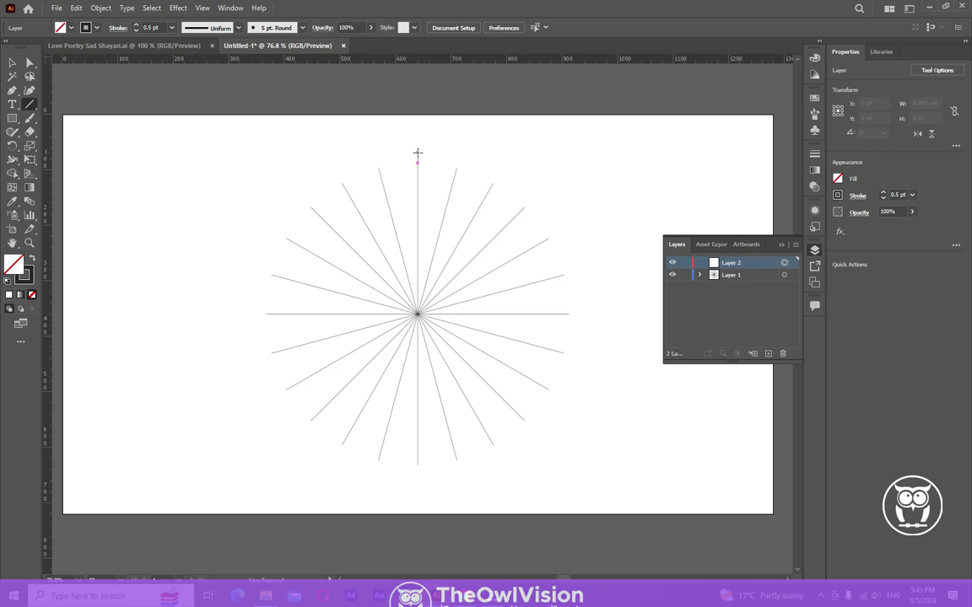
# Draw a longer vertical 1 pt line through the burst's centre and deselect it
pyautogui.moveTo(418, 148); pyautogui.dragTo(417, 474)
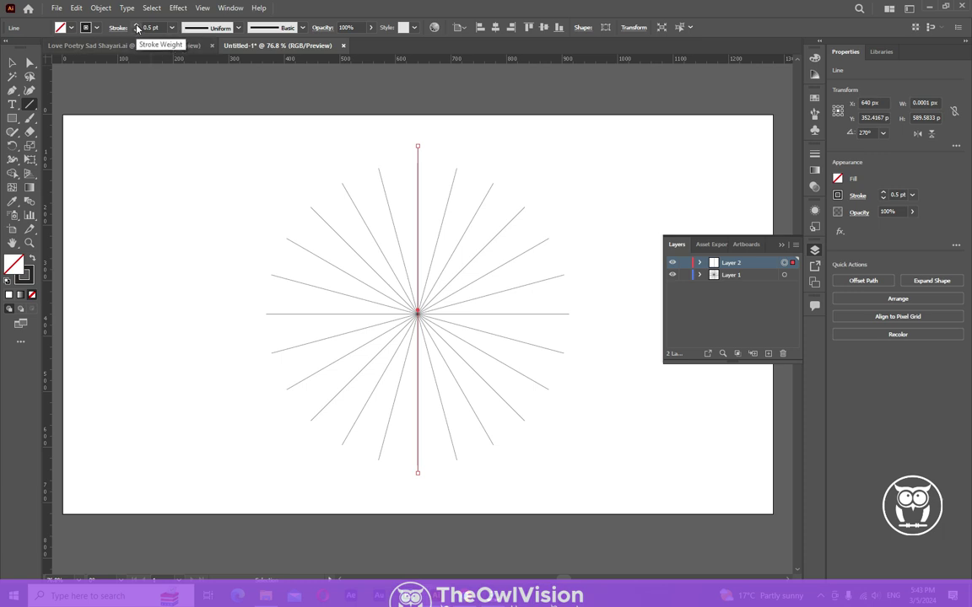
pyautogui.click(137, 26)
pyautogui.click(137, 26)
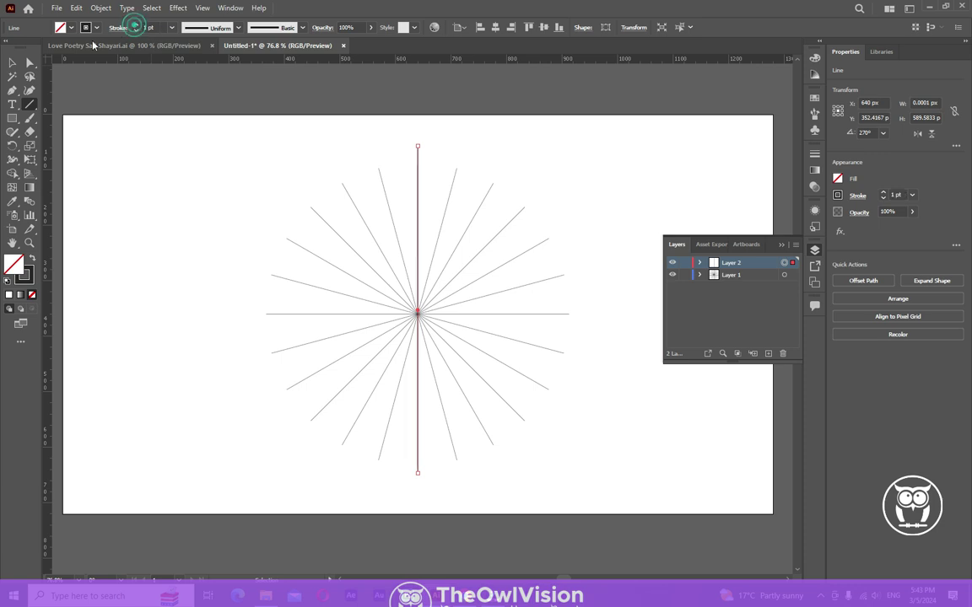
pyautogui.click(12, 62)
pyautogui.click(437, 131)
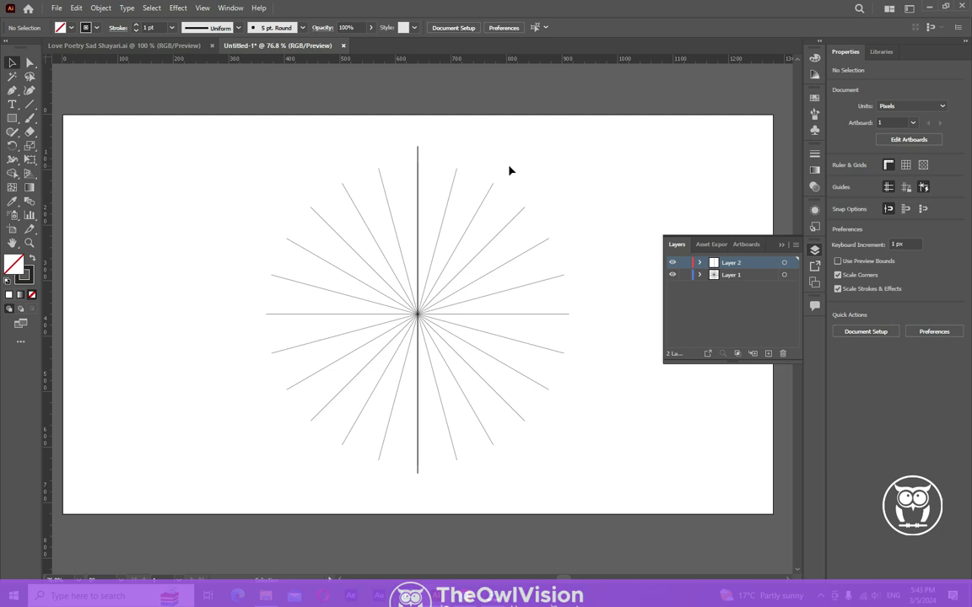
# Draw a long thin ellipse, about 351.2 × 15.2 px, above the burst
pyautogui.scroll(1, 508, 171)
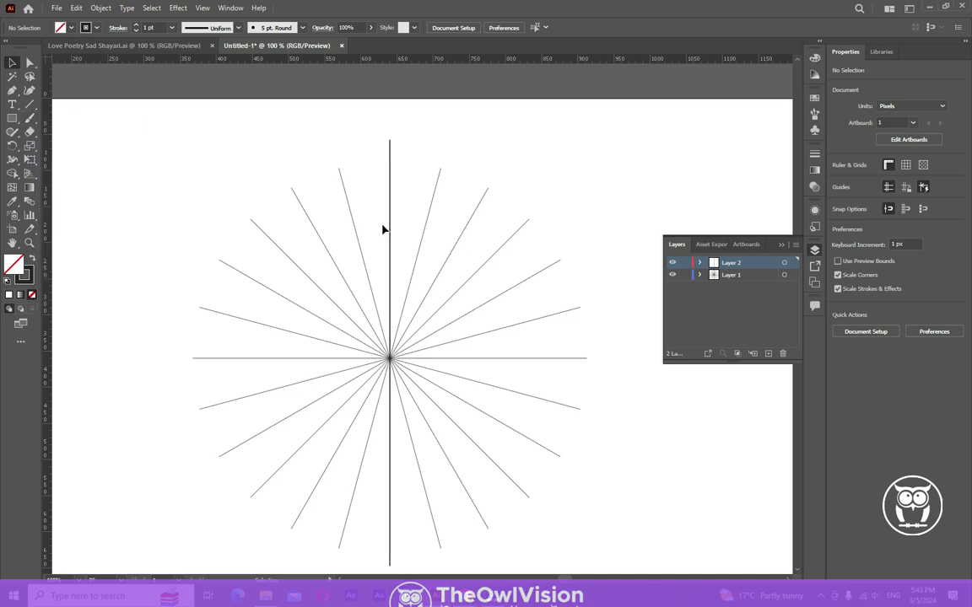
pyautogui.click(12, 118)
pyautogui.click(97, 146)
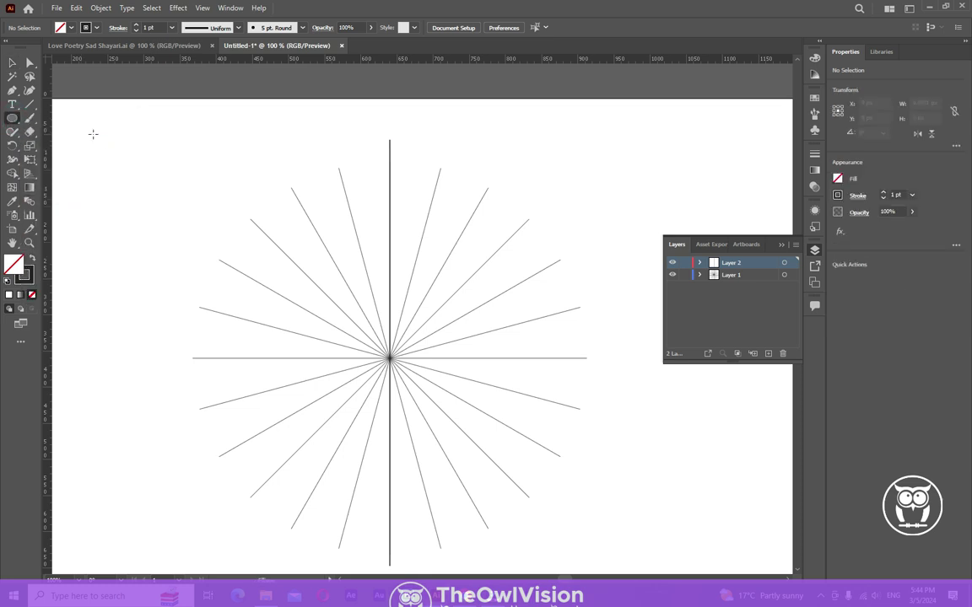
pyautogui.moveTo(92, 135); pyautogui.dragTo(345, 147)
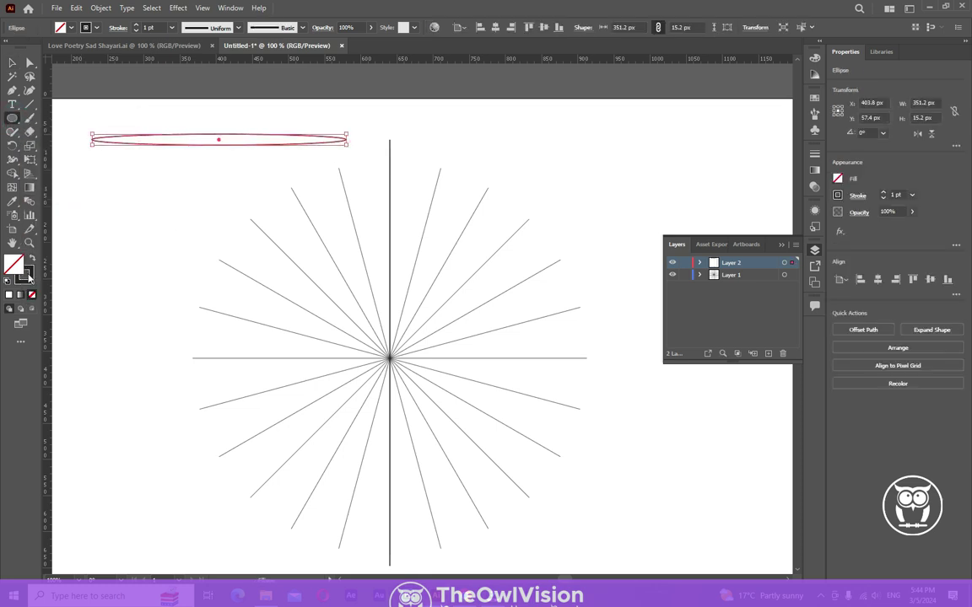
# Give the ellipse a black fill and no stroke
pyautogui.click(838, 179)
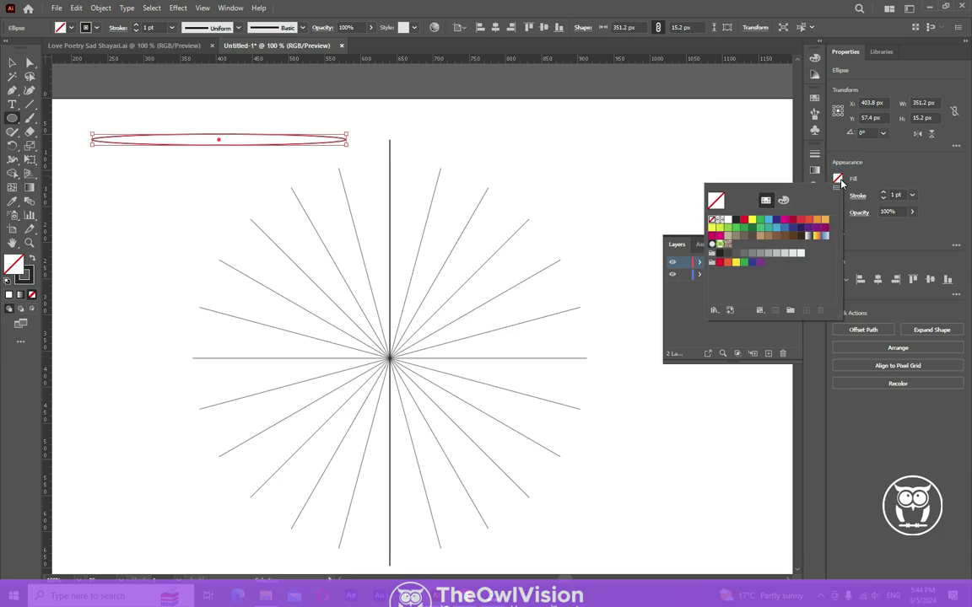
pyautogui.click(736, 221)
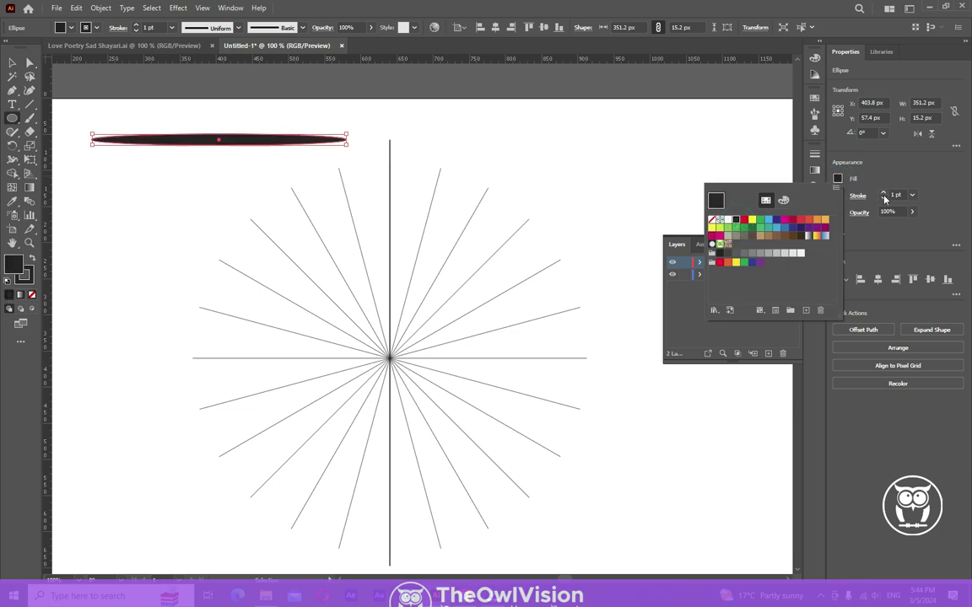
pyautogui.click(884, 199)
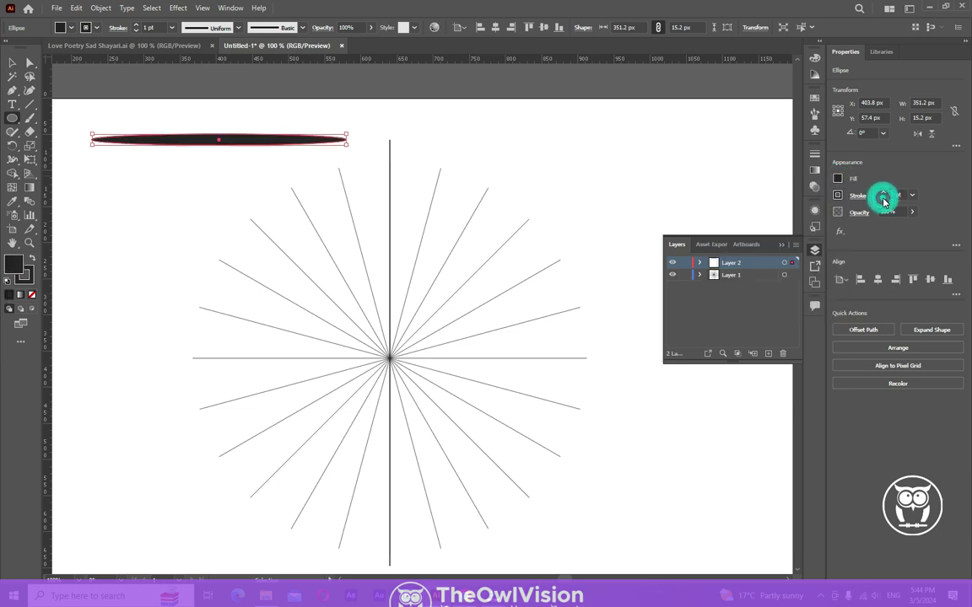
pyautogui.click(838, 194)
pyautogui.click(713, 238)
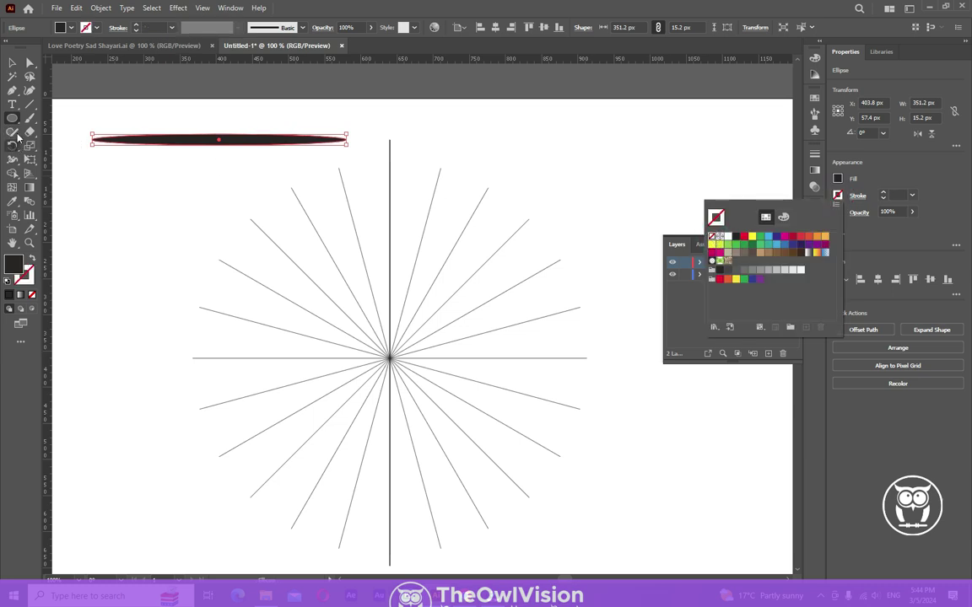
pyautogui.press('Escape')
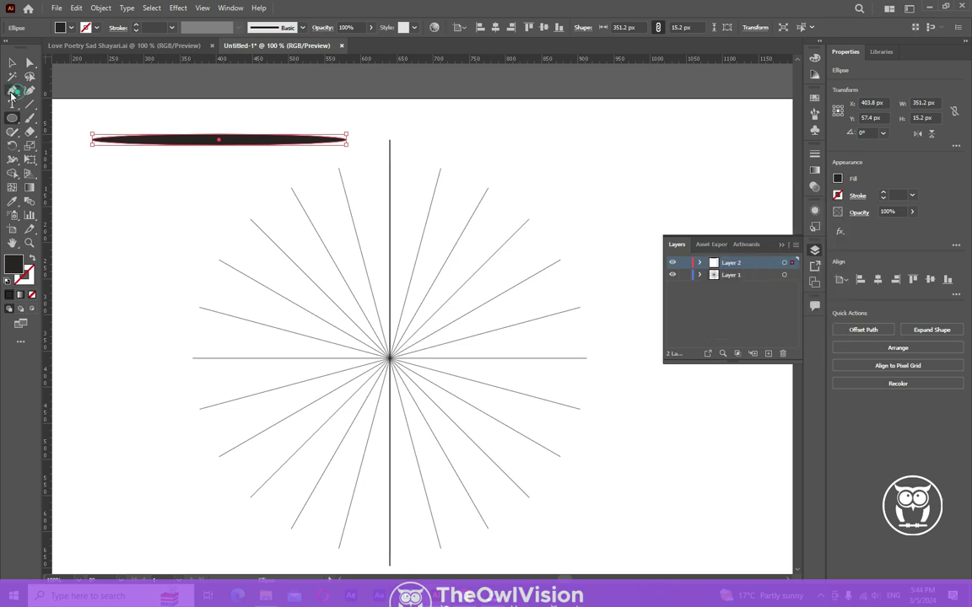
# Convert the ellipse's end anchors into sharp corners with the Anchor Point tool
pyautogui.click(11, 93)
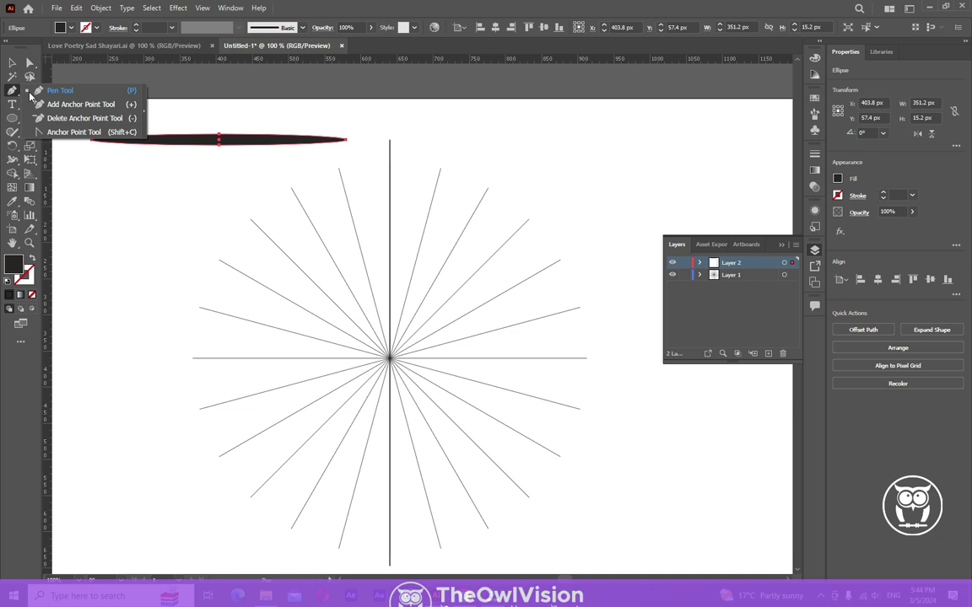
pyautogui.click(73, 131)
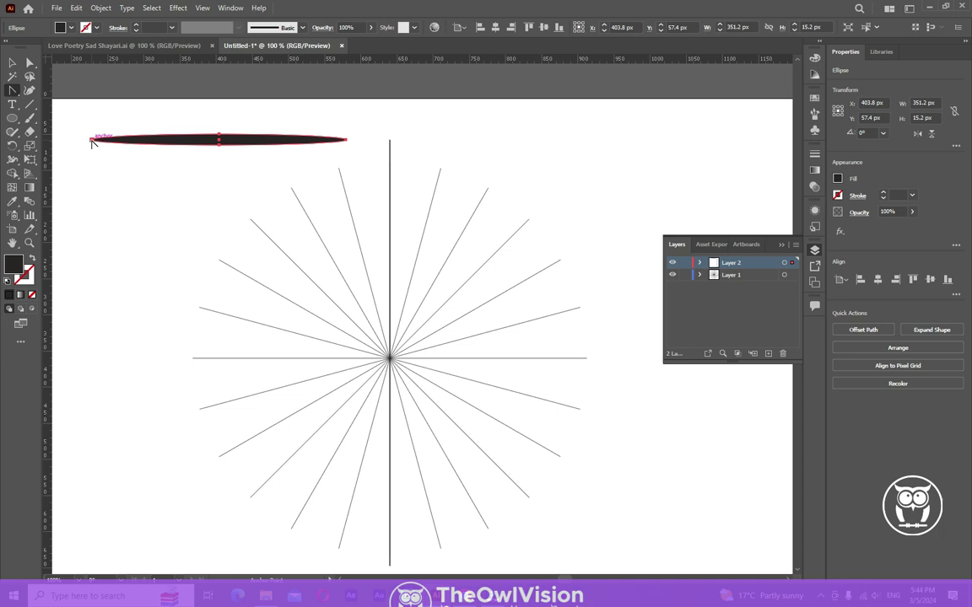
pyautogui.moveTo(99, 143)
pyautogui.mouseDown()
pyautogui.moveTo(347, 147)
pyautogui.moveTo(93, 143)
pyautogui.mouseUp()
# Move the pointed spindle so it sits centred above the vertical line
pyautogui.click(30, 62)
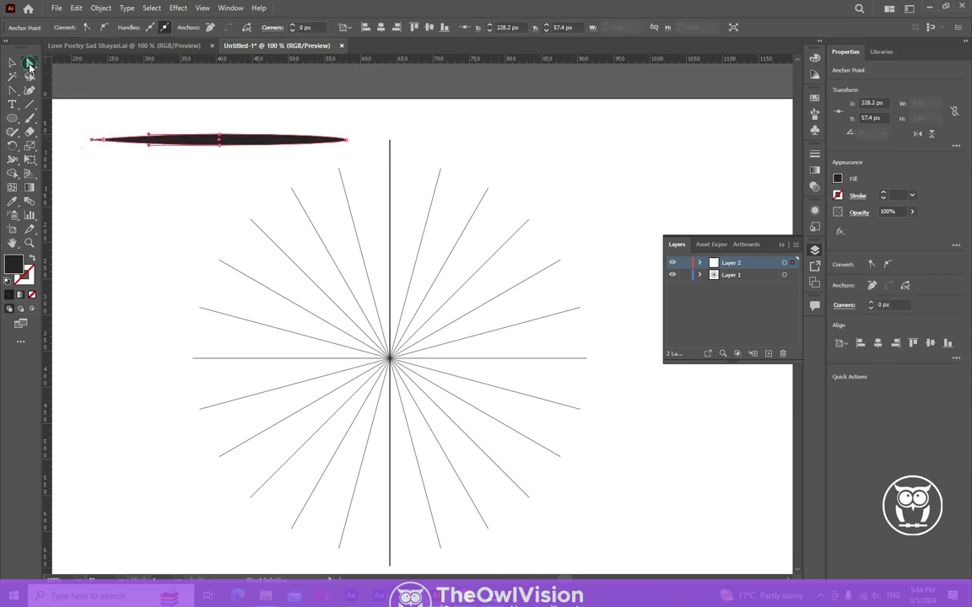
pyautogui.click(344, 140)
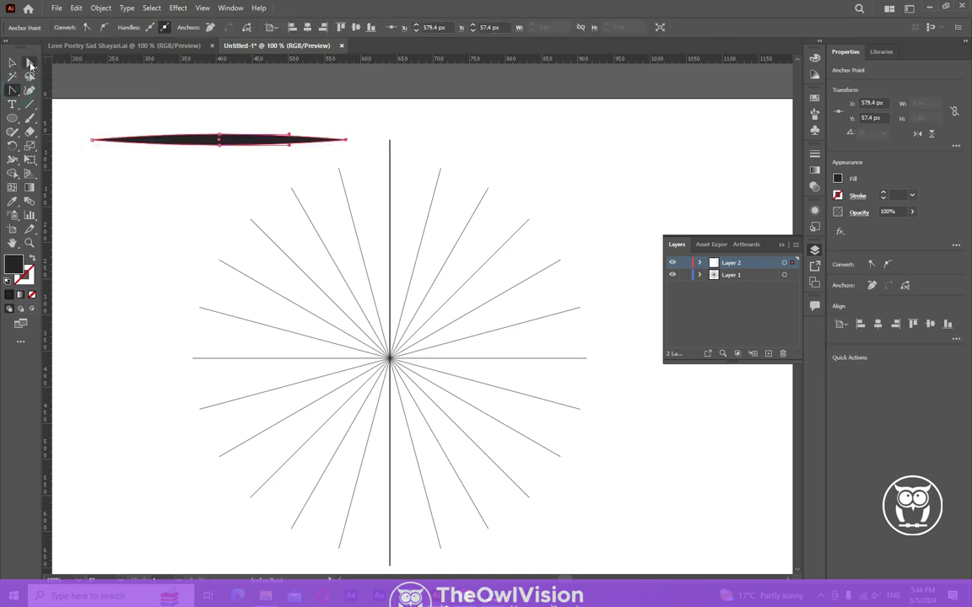
pyautogui.moveTo(165, 148); pyautogui.dragTo(327, 141)
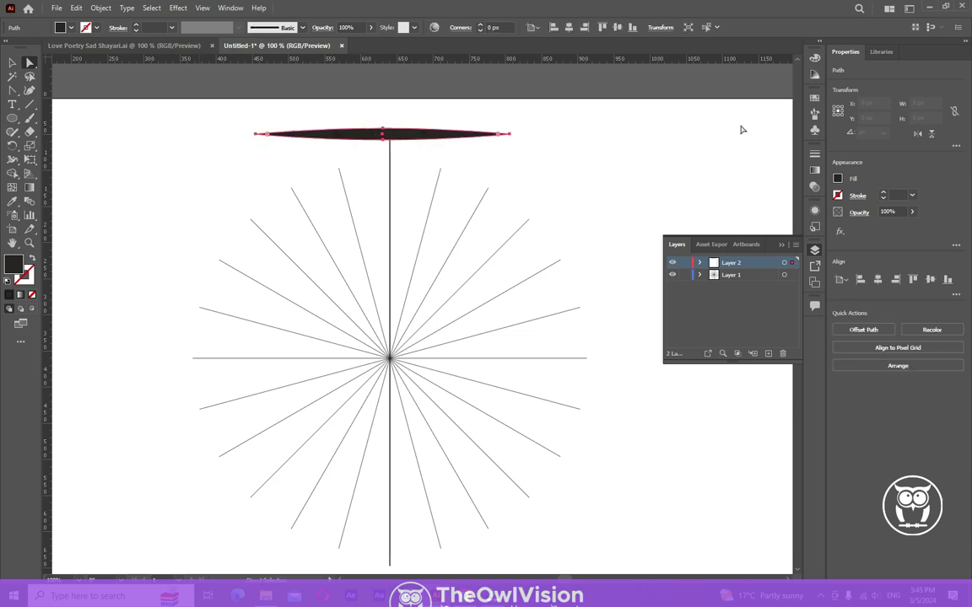
# Make the pointed spindle a new Art Brush with Tints colorization
pyautogui.click(814, 116)
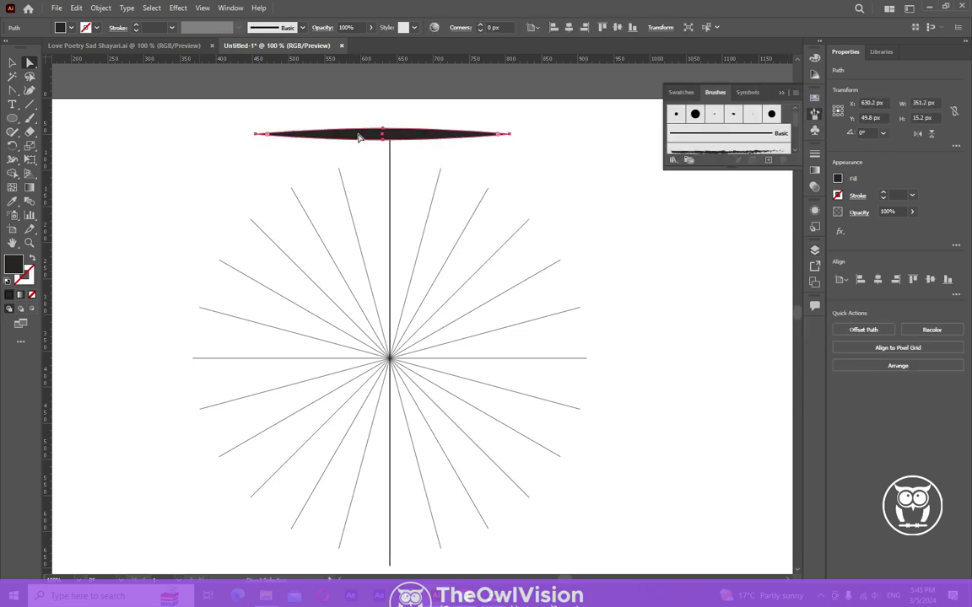
pyautogui.click(12, 62)
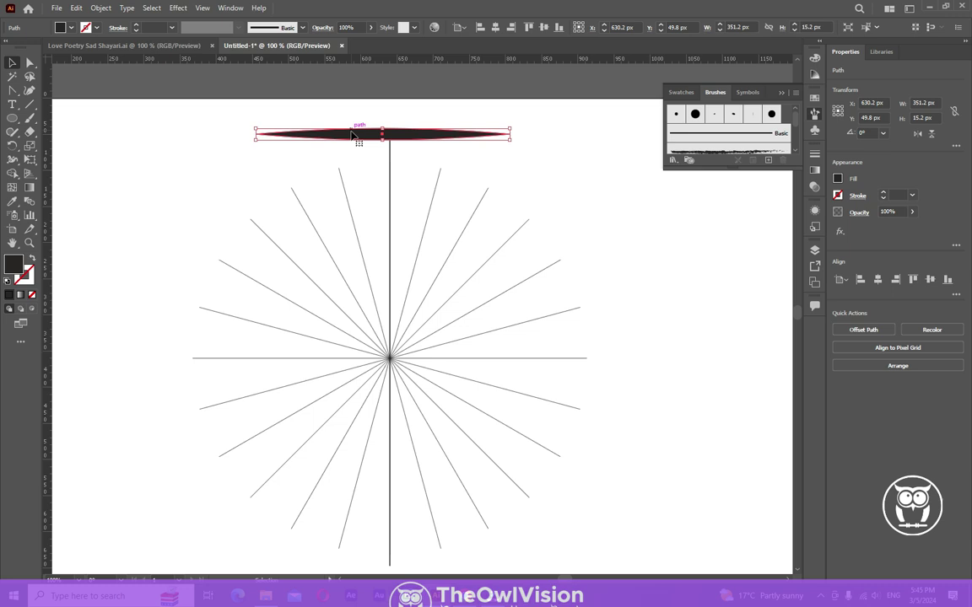
pyautogui.moveTo(351, 137); pyautogui.dragTo(722, 145)
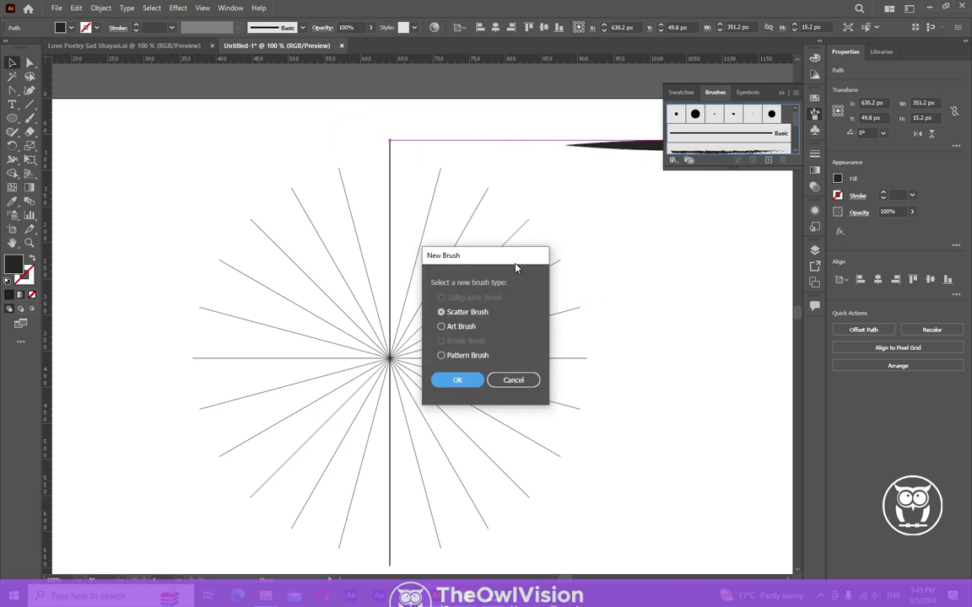
pyautogui.click(442, 328)
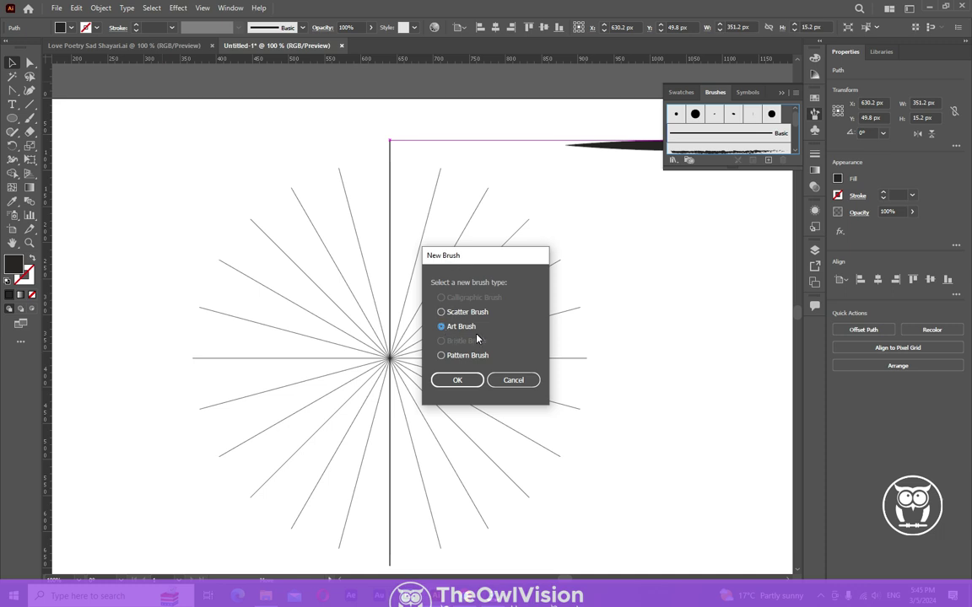
pyautogui.click(456, 379)
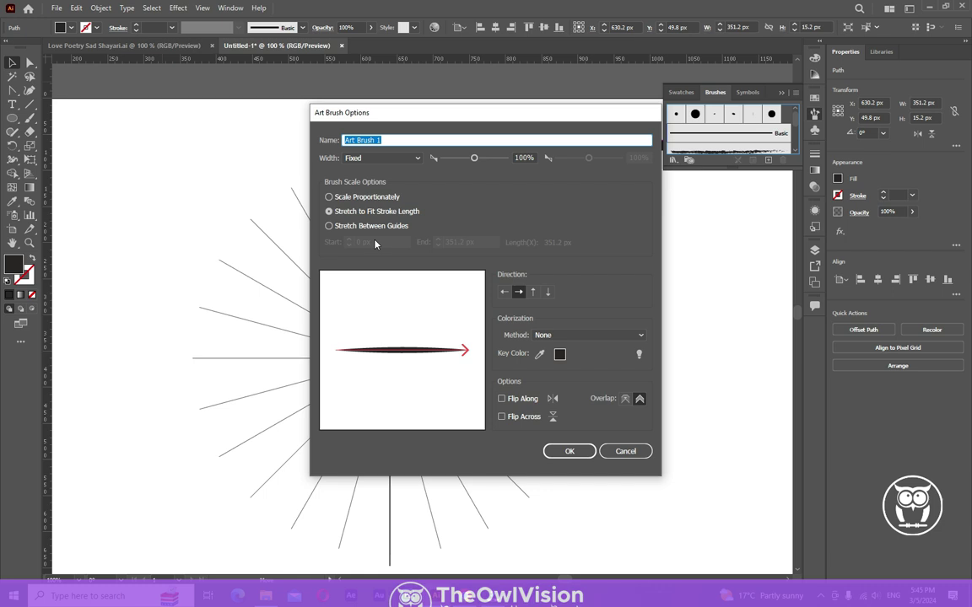
pyautogui.click(581, 335)
pyautogui.click(582, 359)
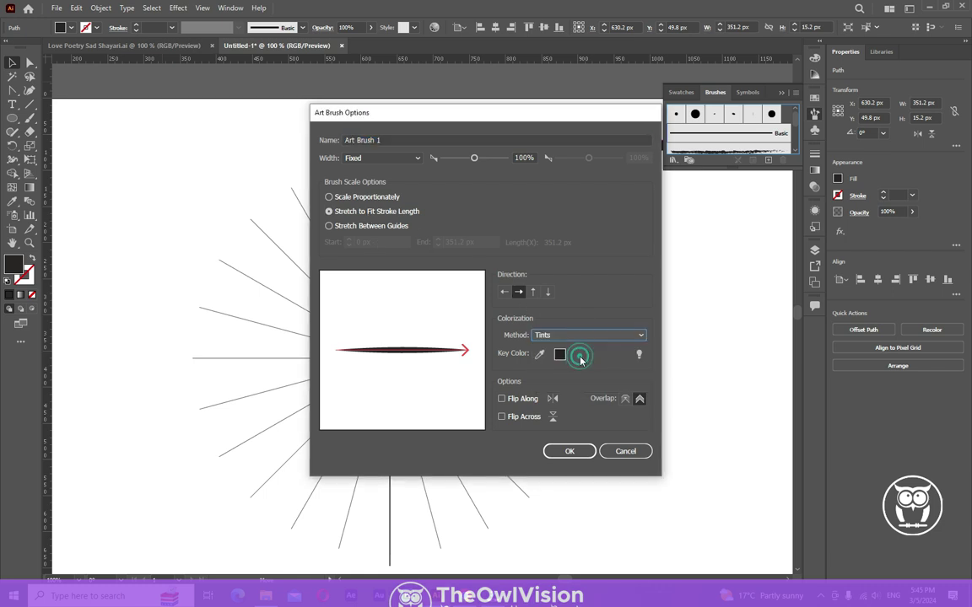
# Confirm Art Brush 1, delete the original spindle, and target Layer 2 for painting
pyautogui.click(557, 451)
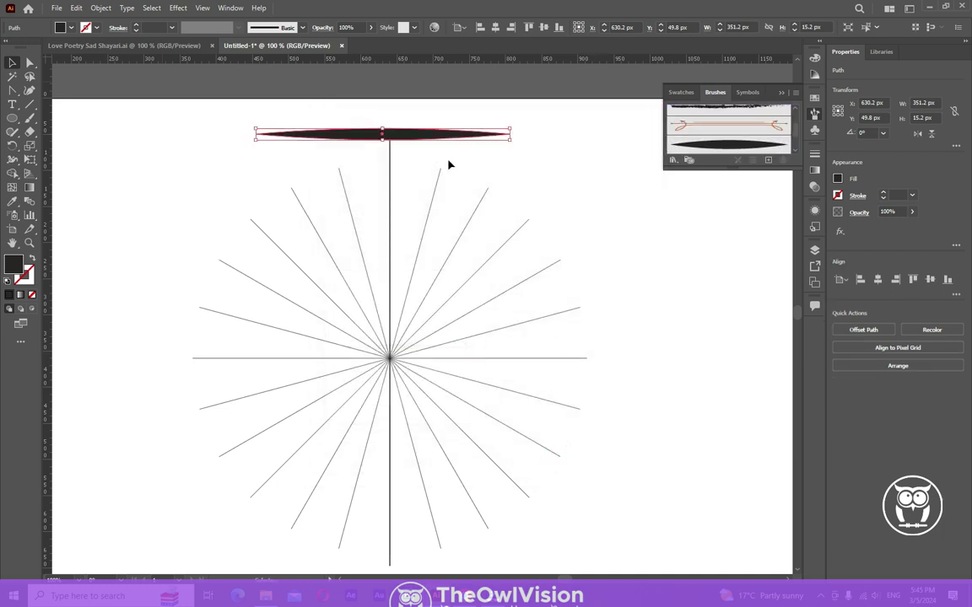
pyautogui.press('Delete')
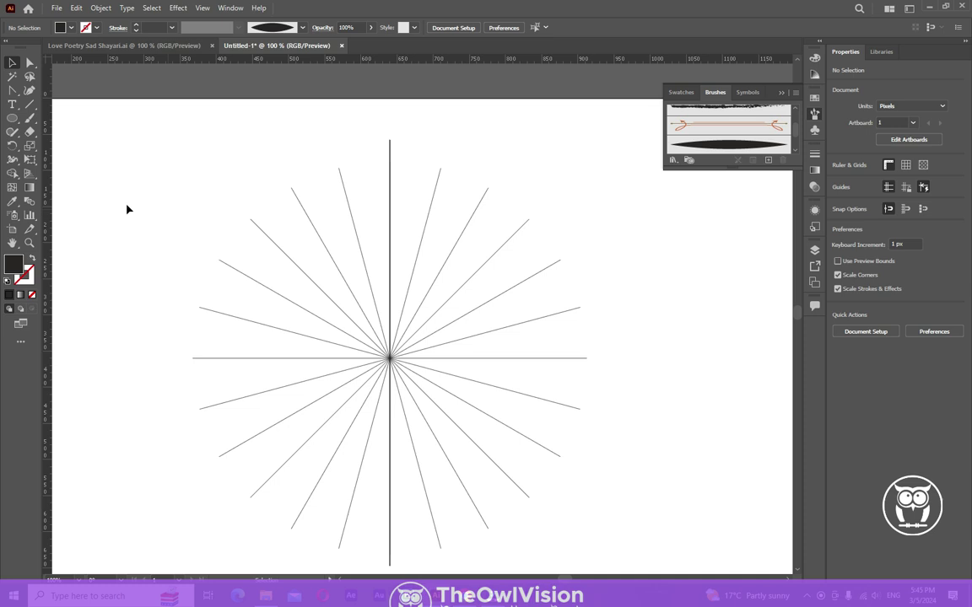
pyautogui.click(29, 118)
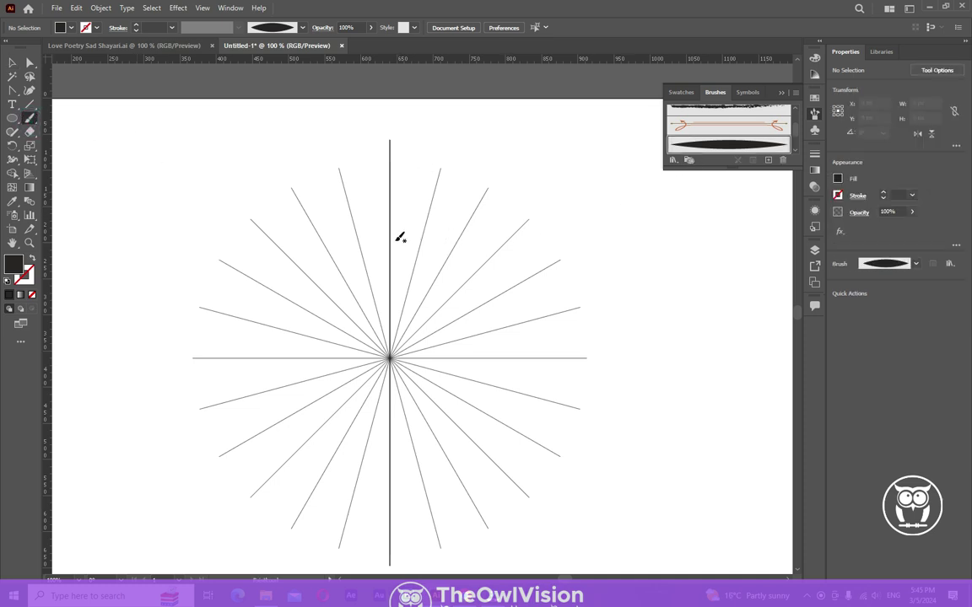
pyautogui.click(815, 250)
pyautogui.click(783, 262)
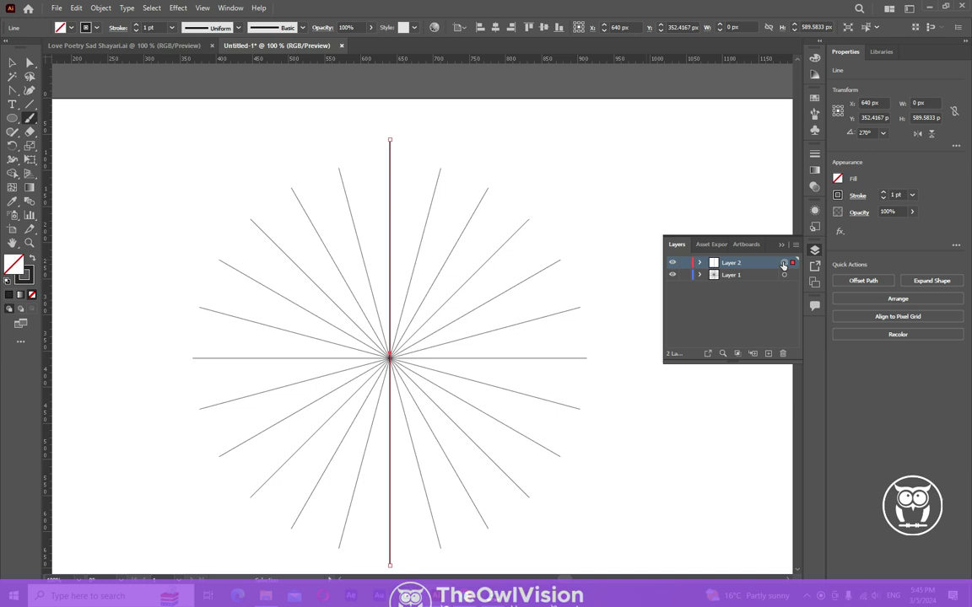
# Paint a short arc with Art Brush 1 beside the vertical line and thin it to 0.25 pt
pyautogui.moveTo(395, 241)
pyautogui.mouseDown()
pyautogui.moveTo(408, 234)
pyautogui.moveTo(420, 244)
pyautogui.mouseUp()
pyautogui.scroll(2, 413, 226)
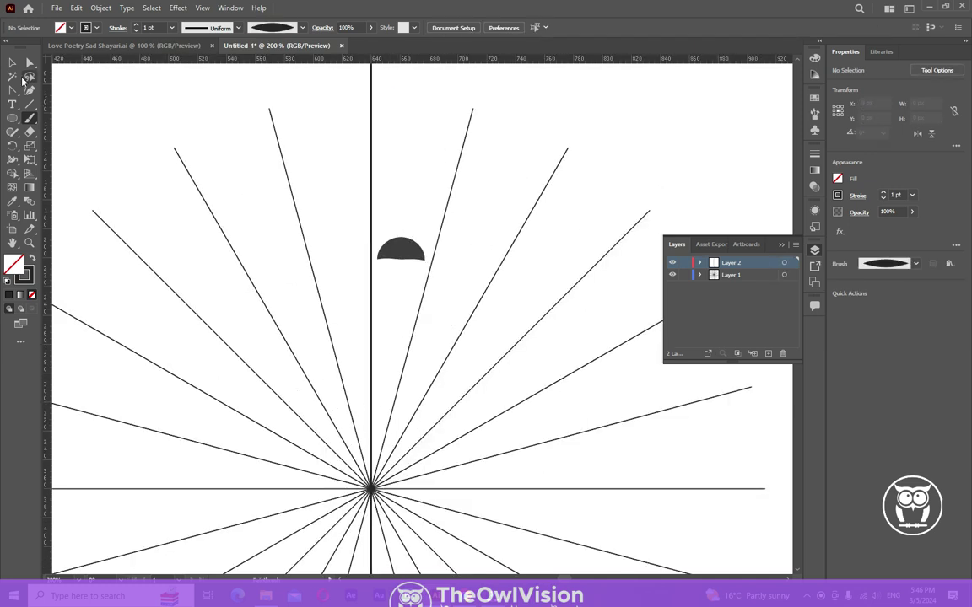
pyautogui.click(12, 63)
pyautogui.click(398, 237)
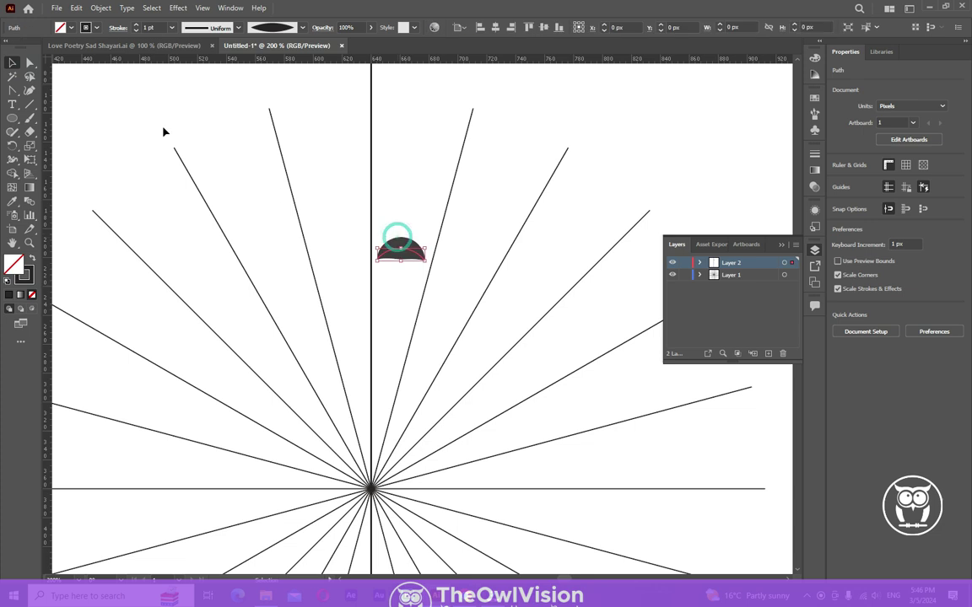
pyautogui.click(135, 32)
pyautogui.click(136, 31)
pyautogui.click(136, 31)
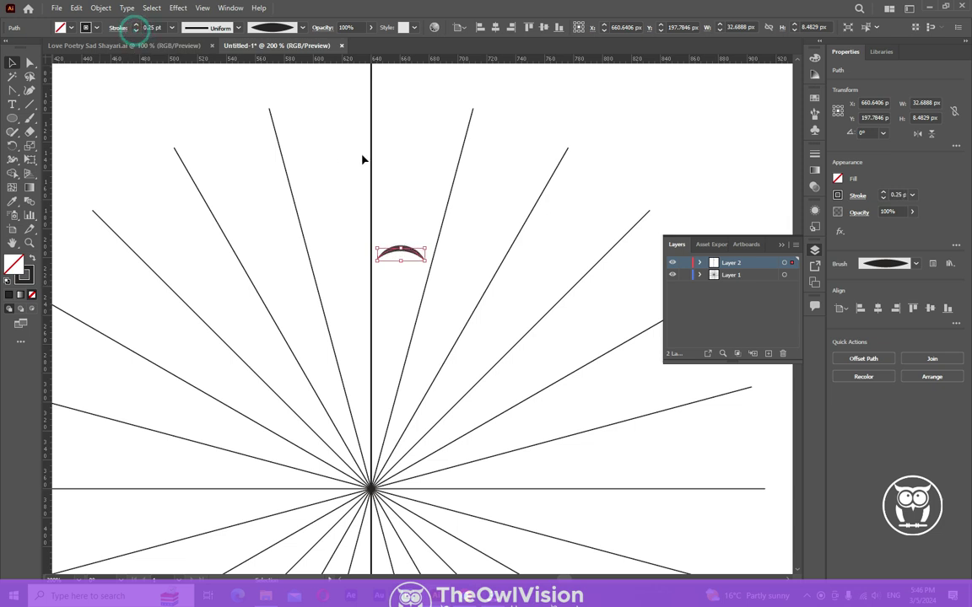
# Add a Transform effect to Layer 2 making 1 copy reflected on X
pyautogui.click(783, 267)
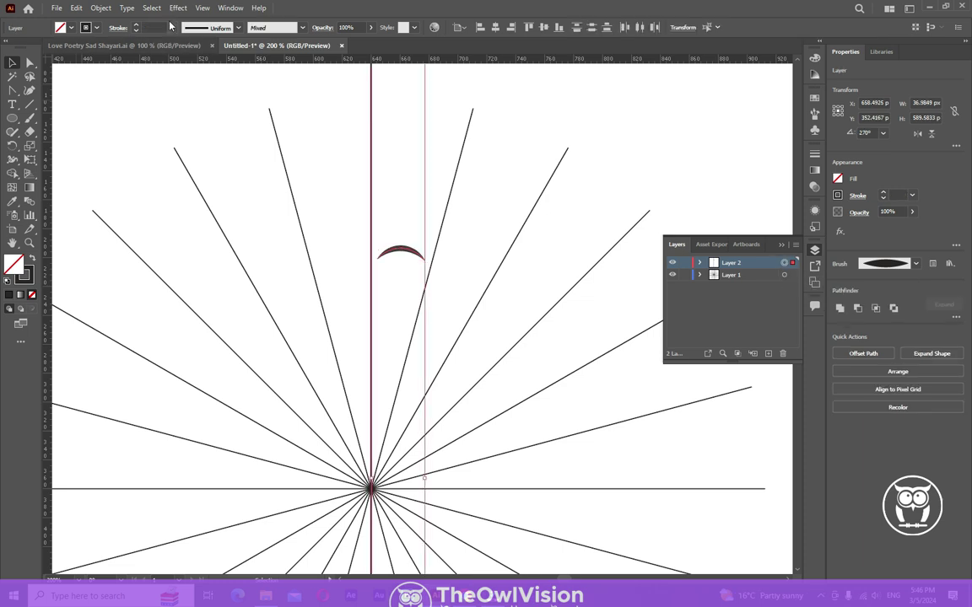
pyautogui.click(178, 7)
pyautogui.moveTo(232, 104)
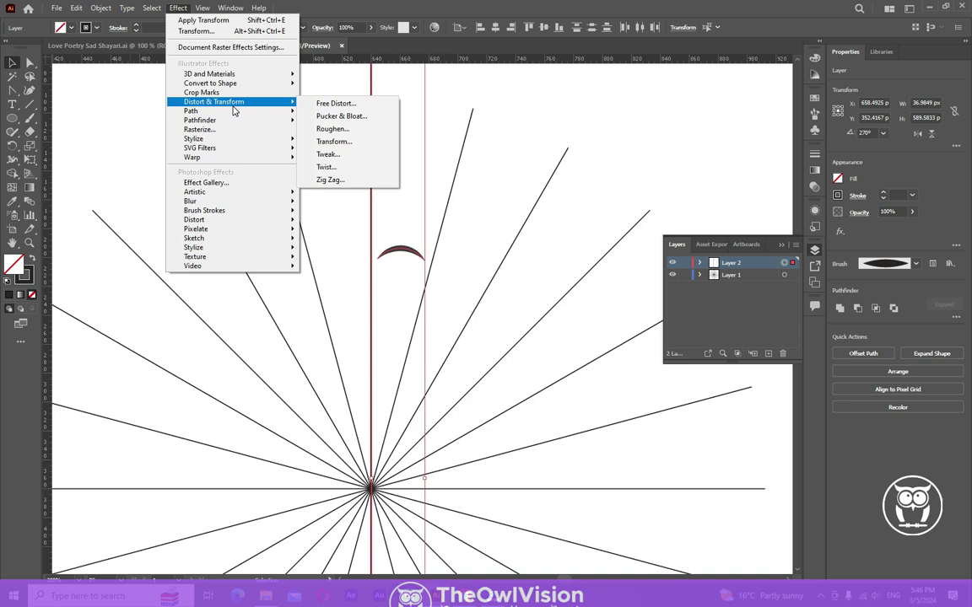
pyautogui.click(346, 143)
pyautogui.moveTo(518, 125); pyautogui.dragTo(580, 130)
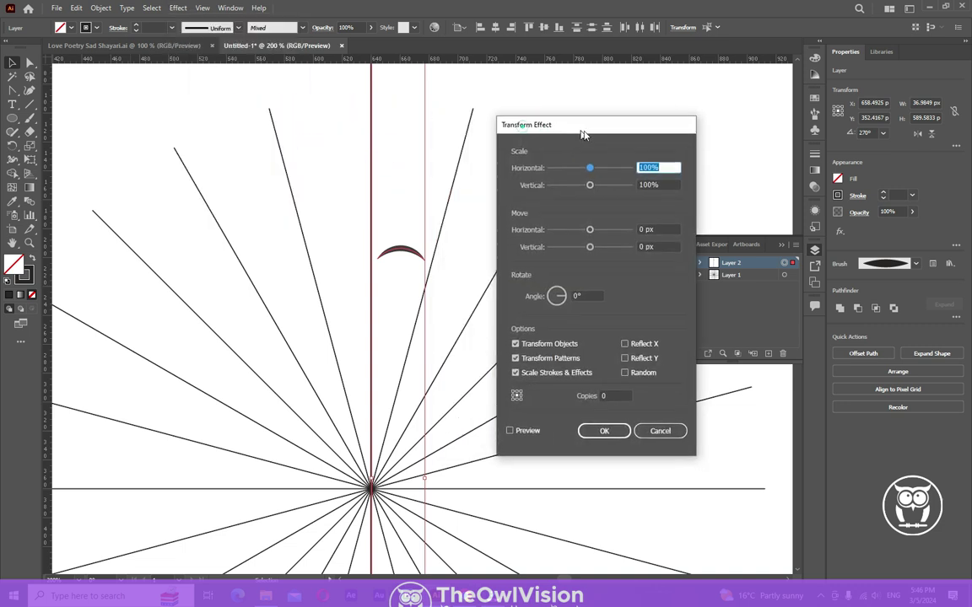
pyautogui.click(617, 397)
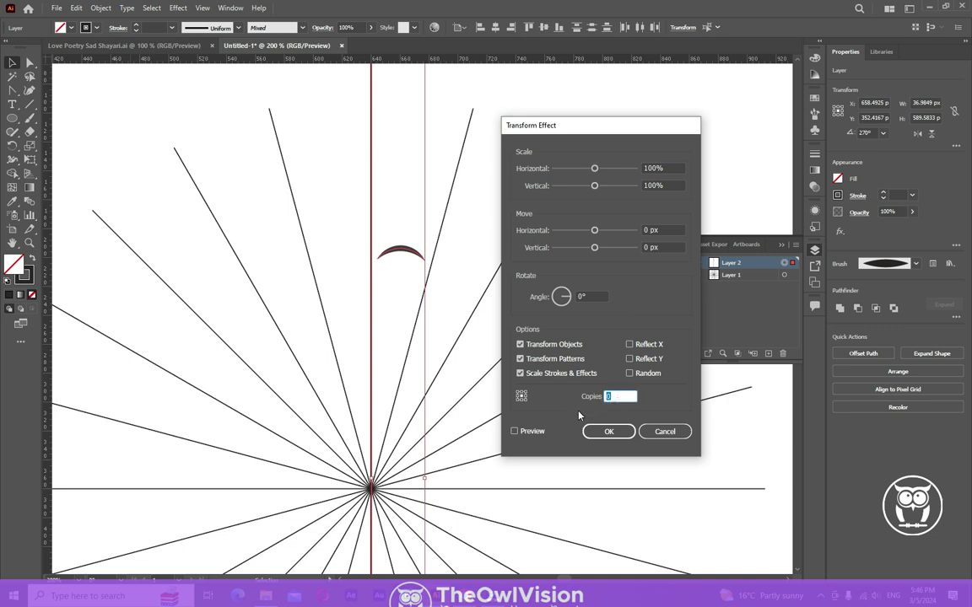
pyautogui.write('1')
pyautogui.click(630, 345)
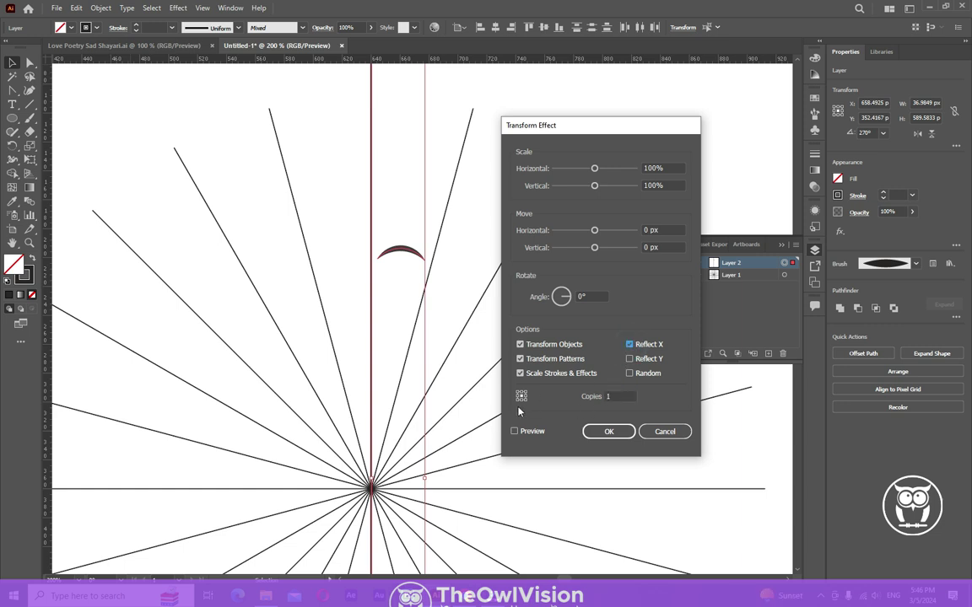
pyautogui.click(514, 432)
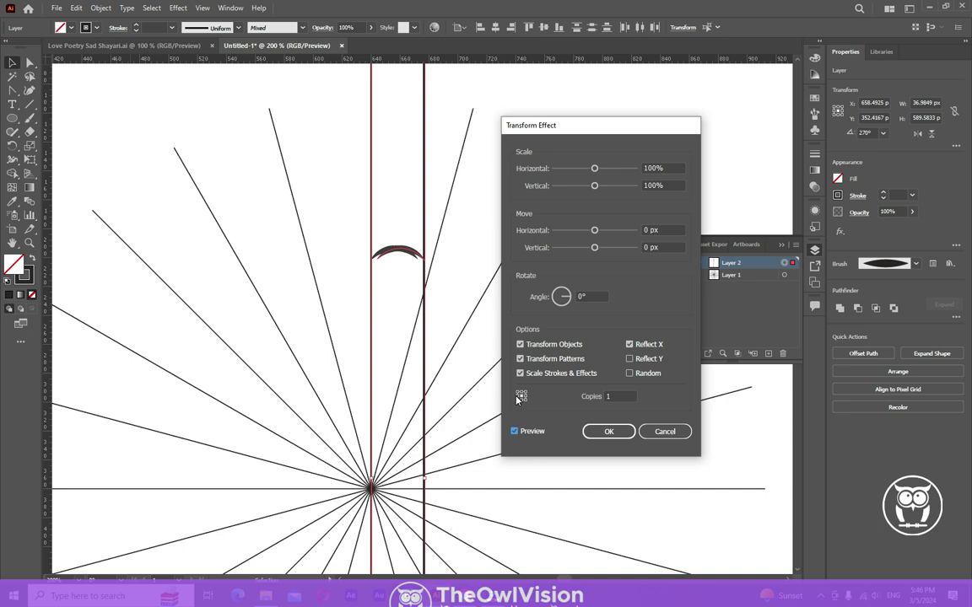
# Use the left-middle reference point with a 1 px horizontal move, apply, and deselect
pyautogui.click(518, 397)
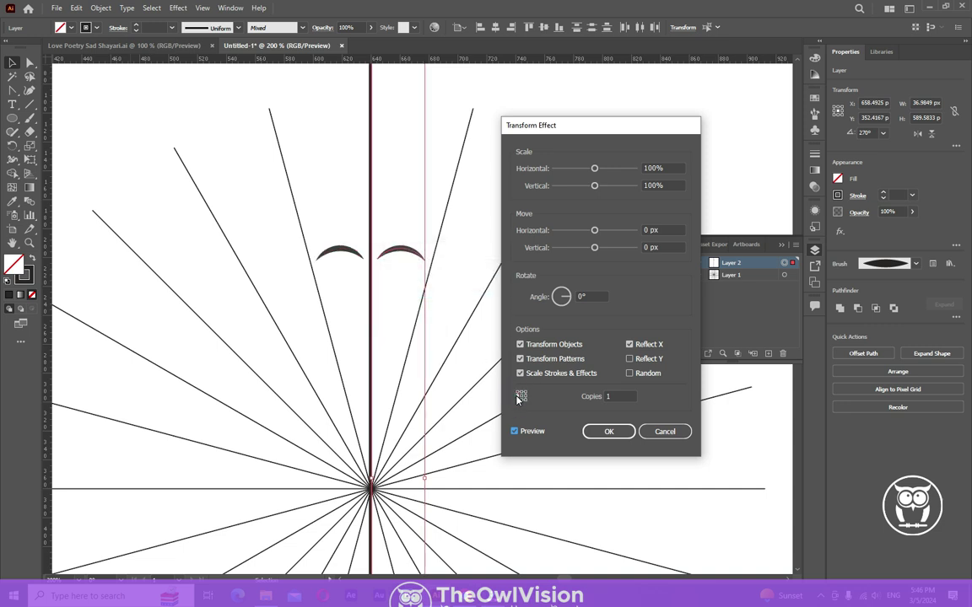
pyautogui.click(666, 230)
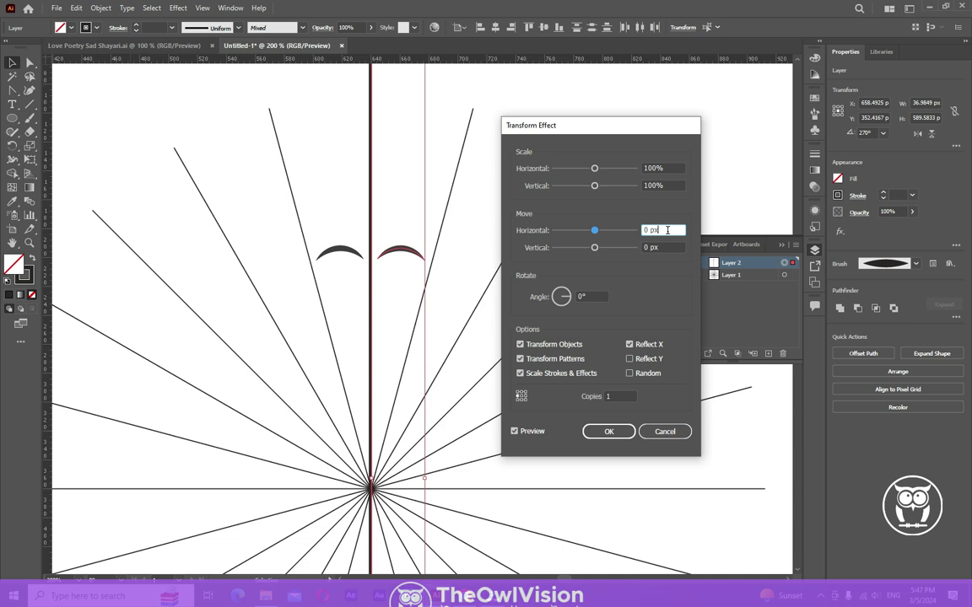
pyautogui.press('Up')
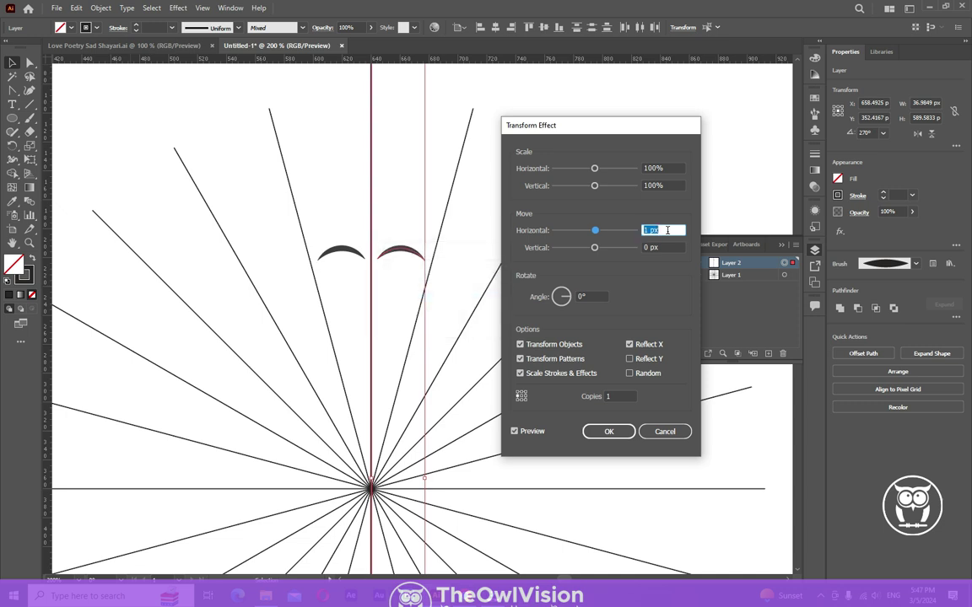
pyautogui.click(605, 430)
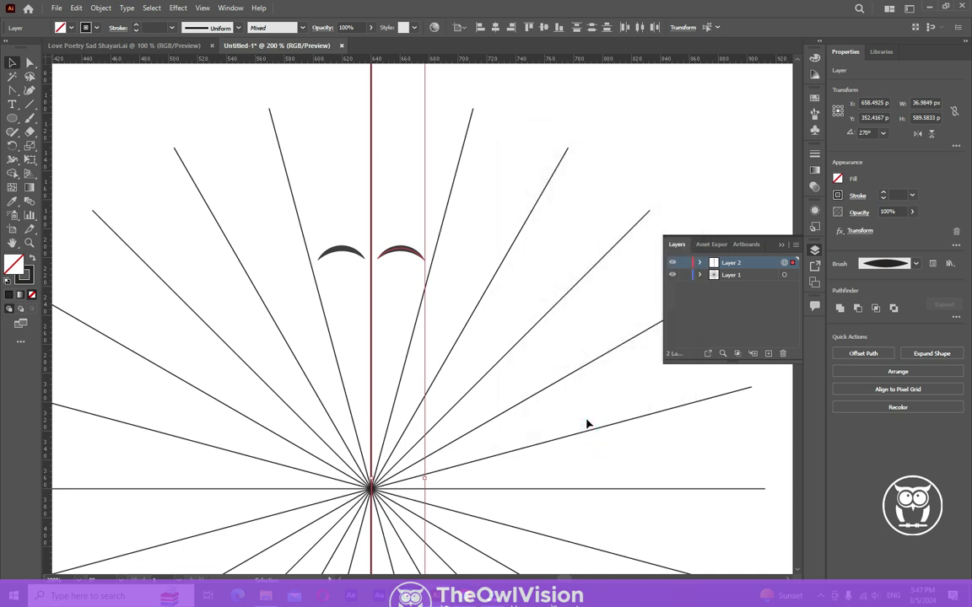
pyautogui.click(390, 206)
# Add a second Transform effect to Layer 2 rotating 30° with 11 copies
pyautogui.click(402, 248)
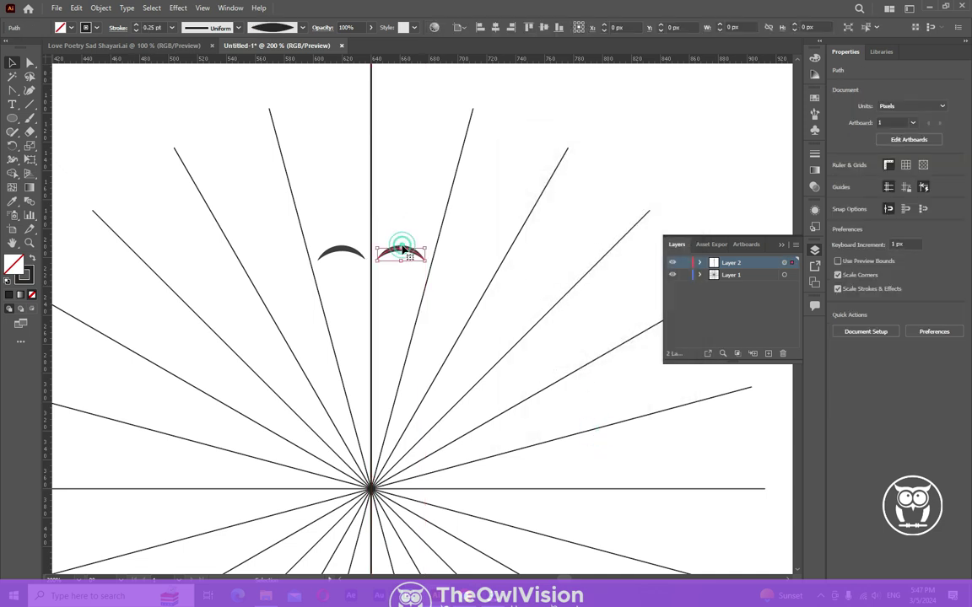
pyautogui.click(785, 263)
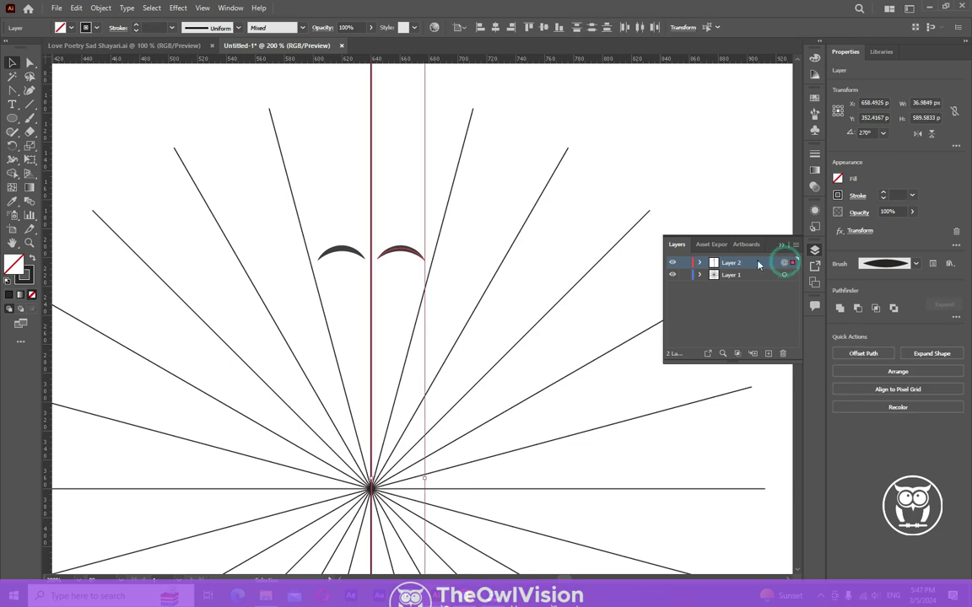
pyautogui.click(178, 9)
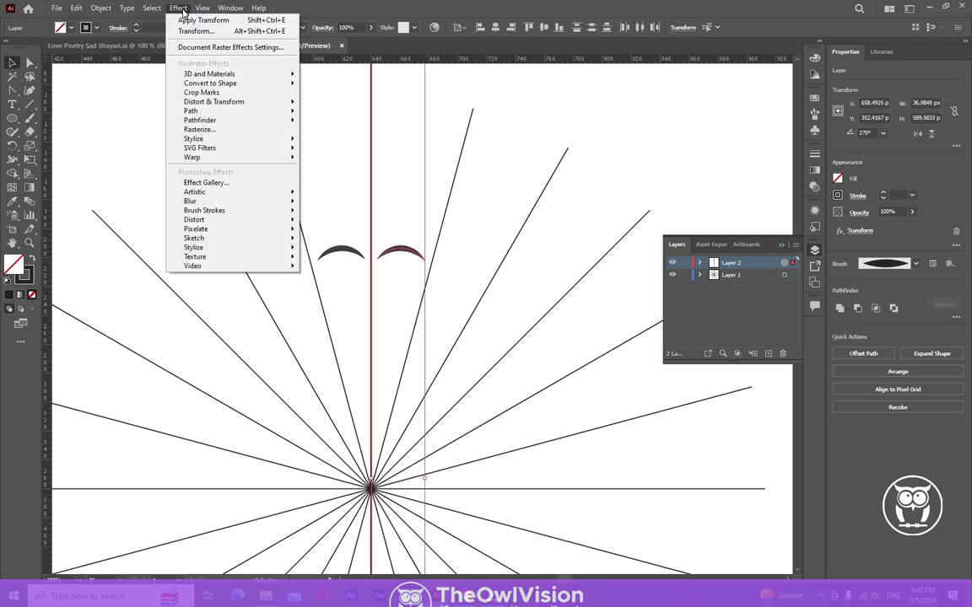
pyautogui.moveTo(237, 104)
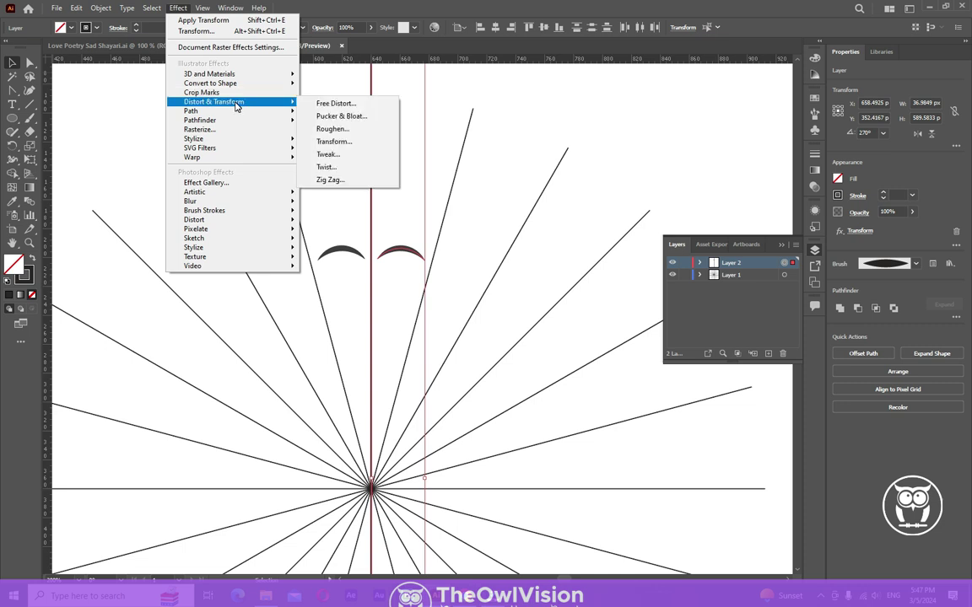
pyautogui.click(359, 146)
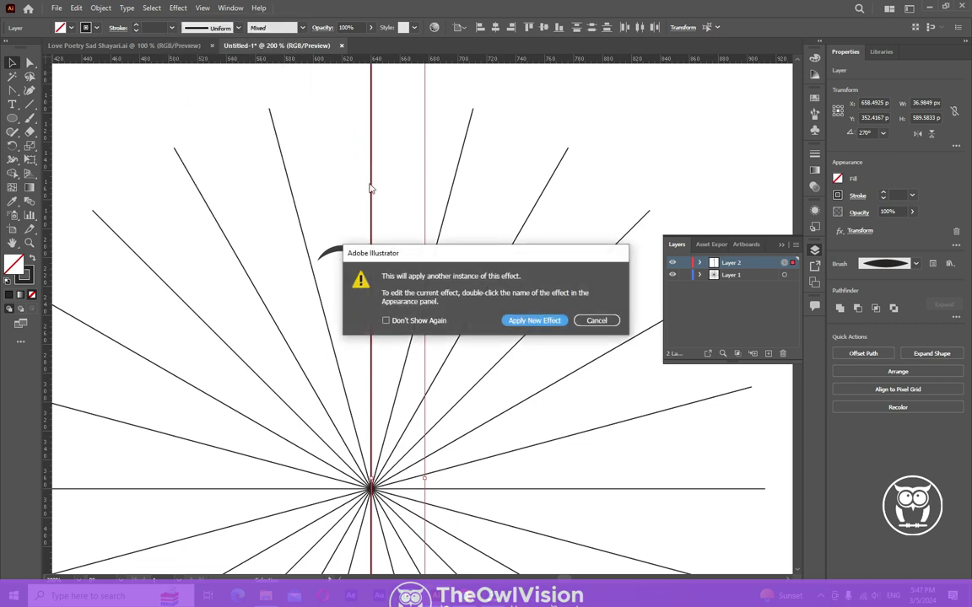
pyautogui.click(535, 320)
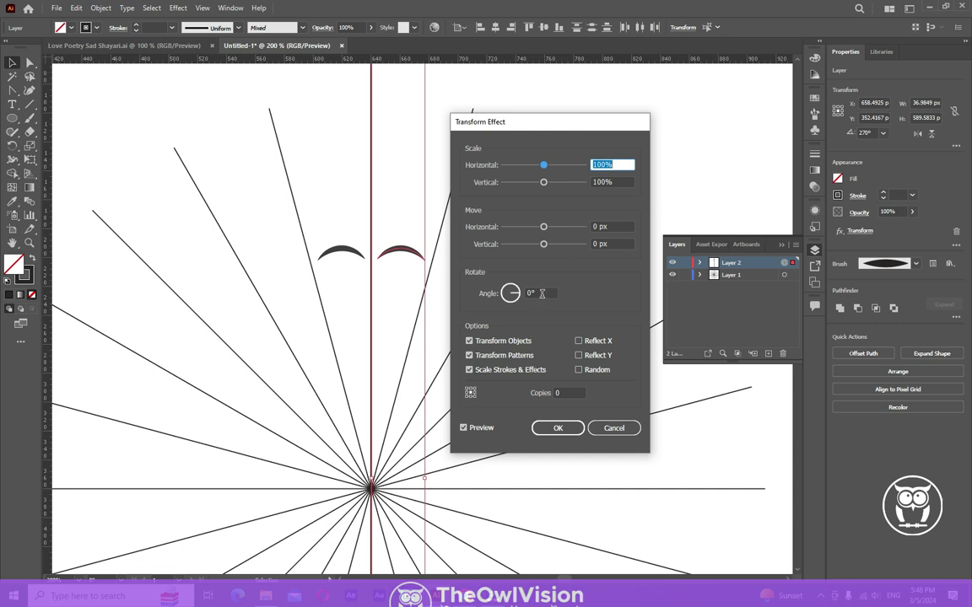
pyautogui.click(541, 293)
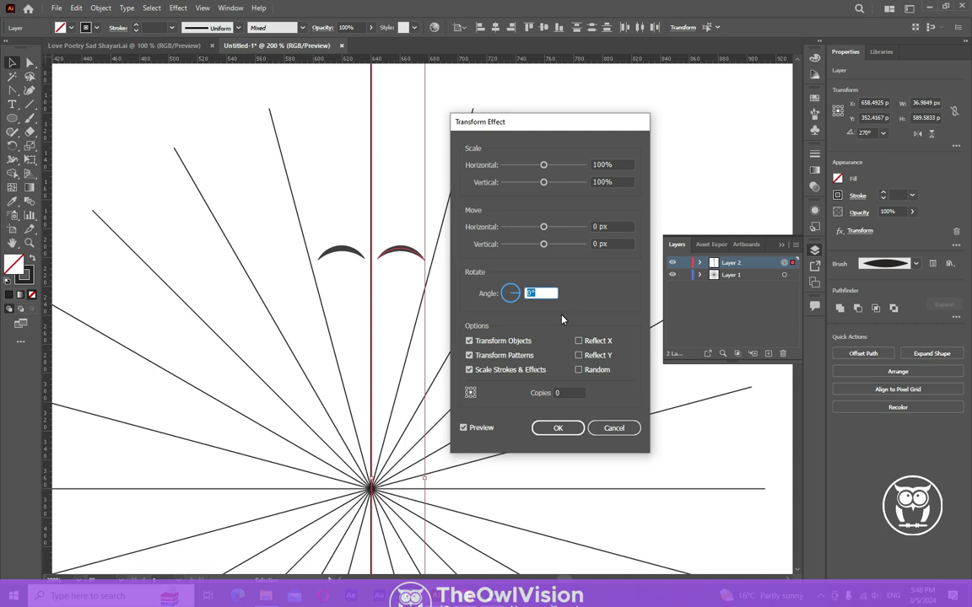
pyautogui.write('30')
pyautogui.click(557, 393)
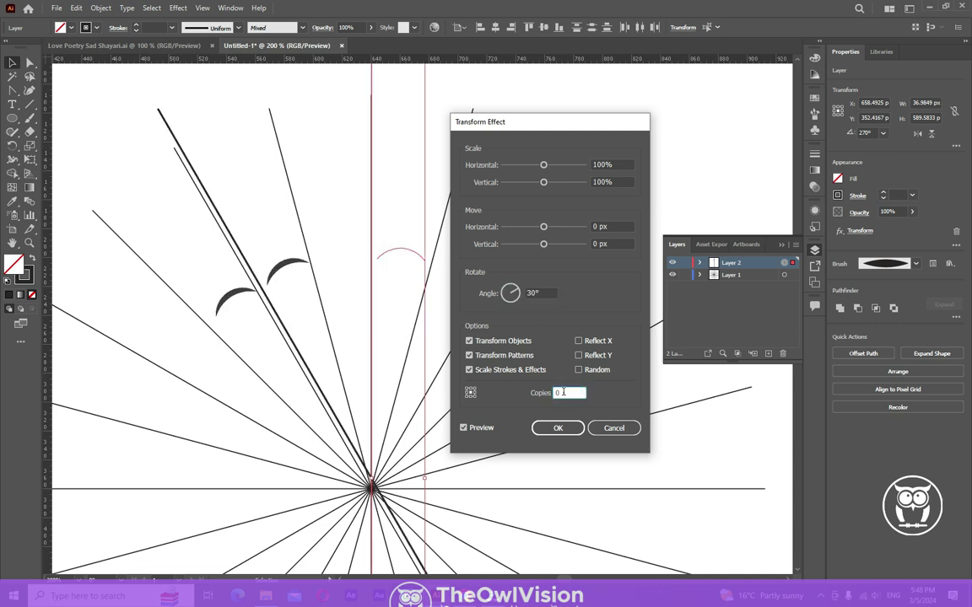
pyautogui.write('11')
pyautogui.click(464, 428)
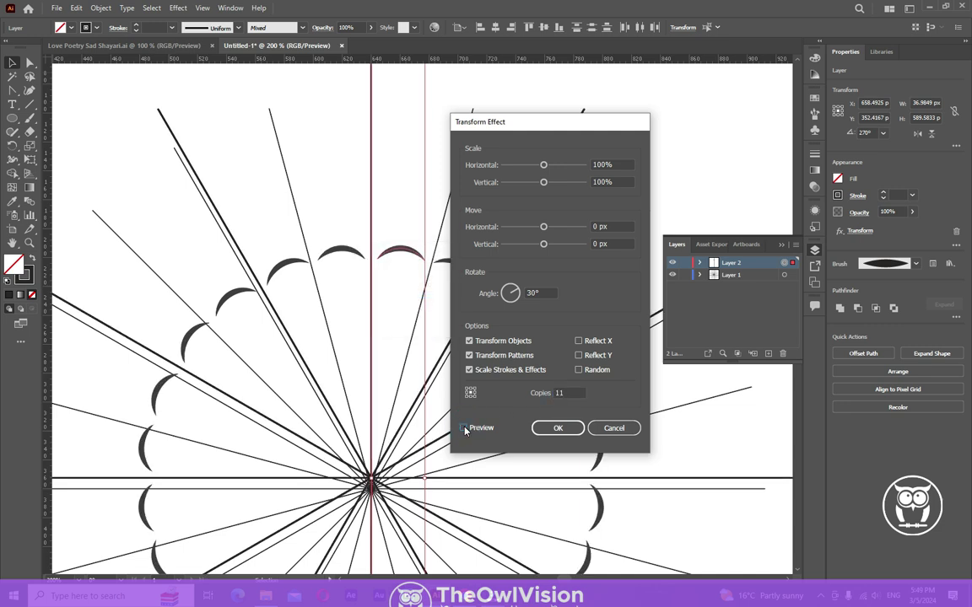
pyautogui.click(560, 429)
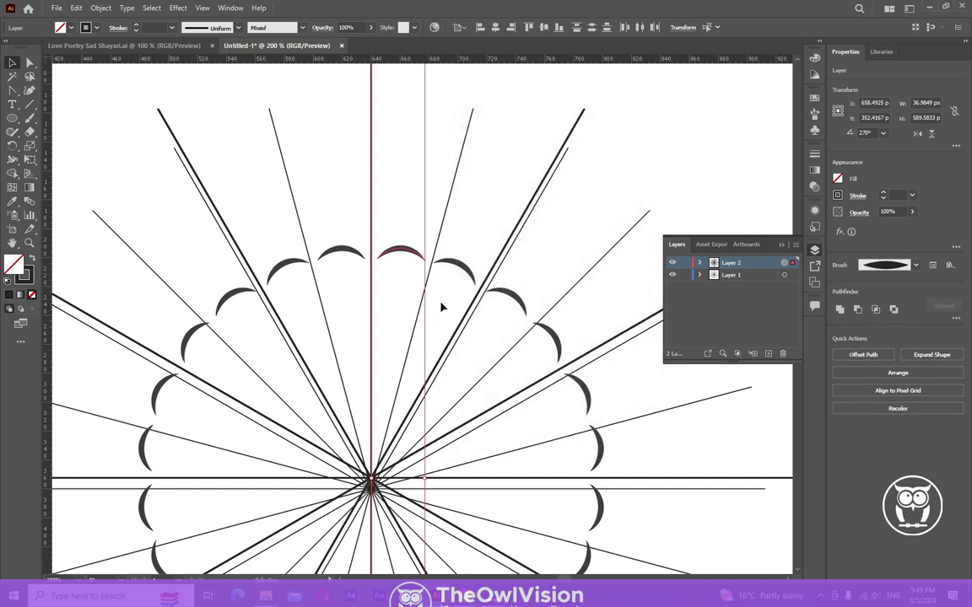
# Delete the top test arc along with its rotated copies
pyautogui.click(404, 267)
pyautogui.click(399, 254)
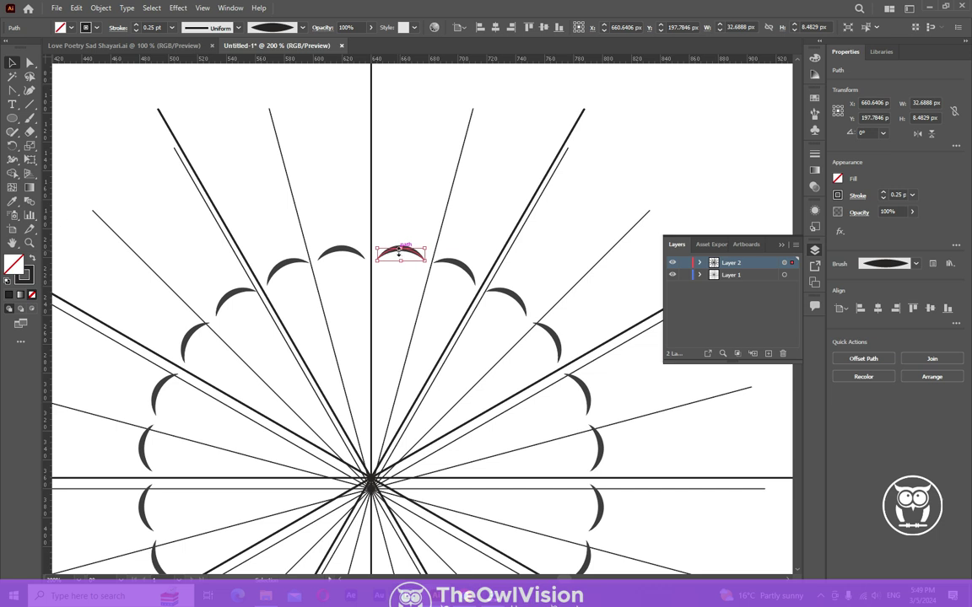
pyautogui.press('Delete')
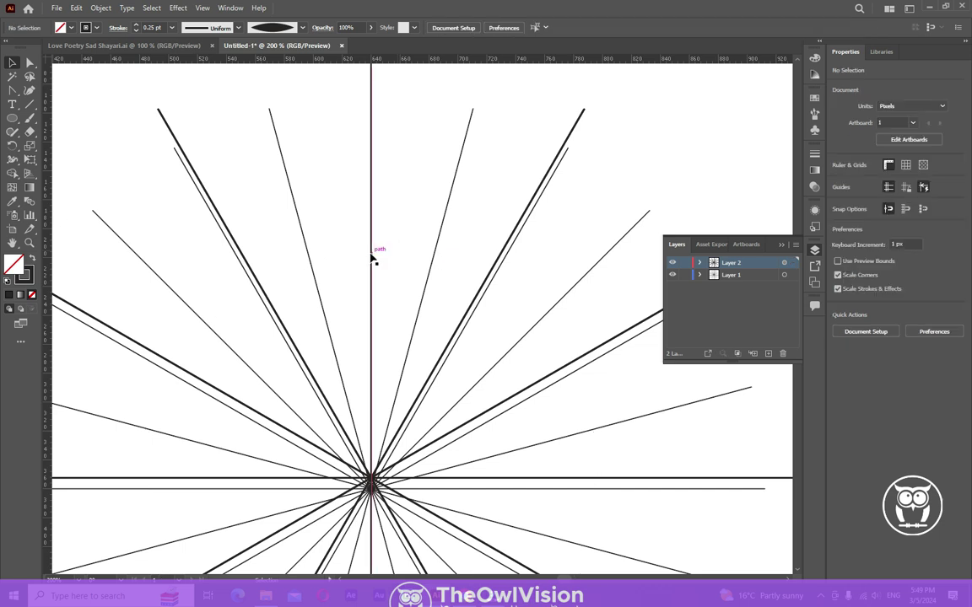
# Hide Layer 1 so its thin guide lines disappear
pyautogui.click(672, 275)
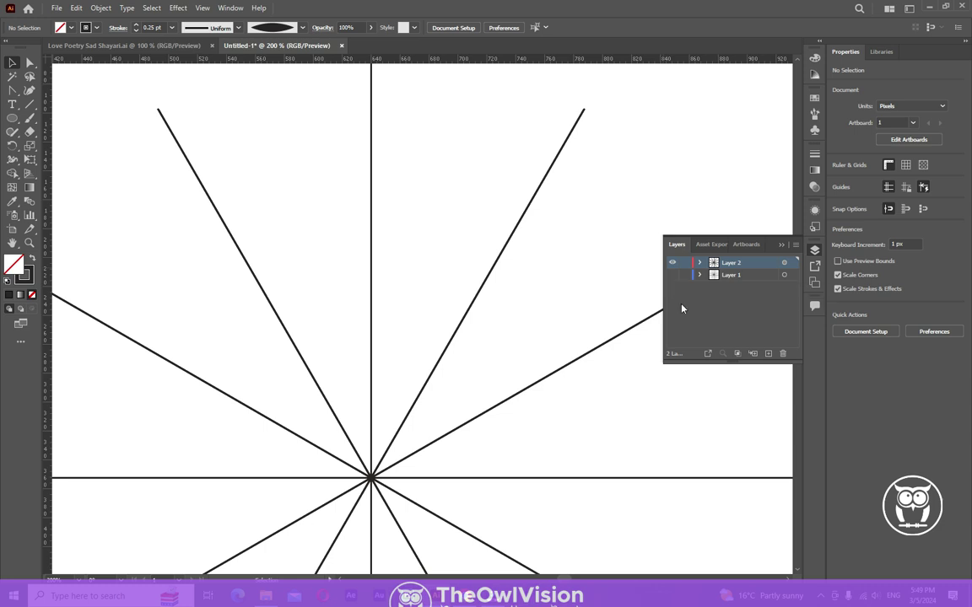
pyautogui.click(673, 276)
pyautogui.click(673, 276)
# With the Paintbrush, brush a scalloped ring stroke and leaf strokes near the top spoke
pyautogui.click(30, 119)
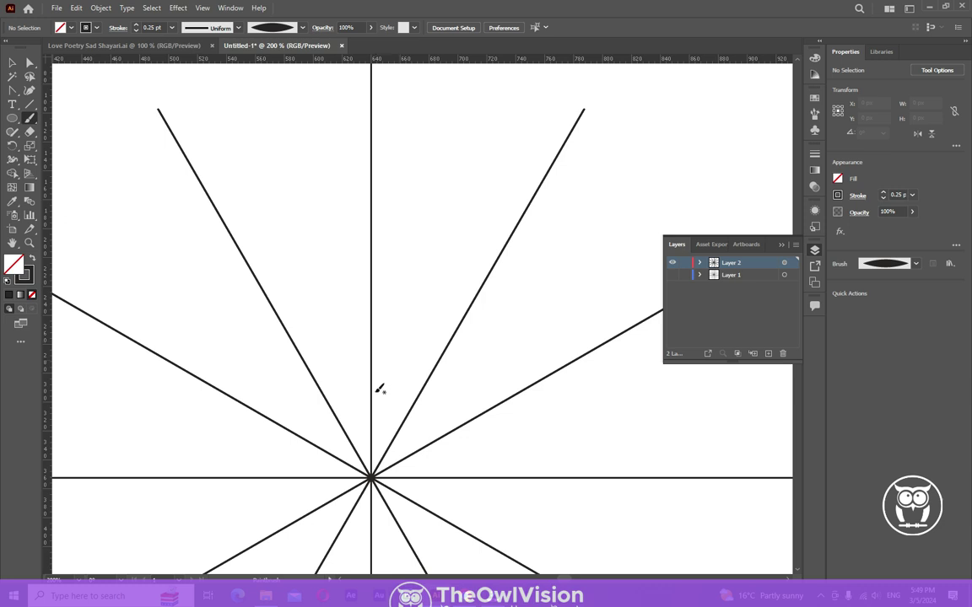
pyautogui.moveTo(374, 398)
pyautogui.mouseDown()
pyautogui.moveTo(391, 389)
pyautogui.moveTo(412, 396)
pyautogui.mouseUp()
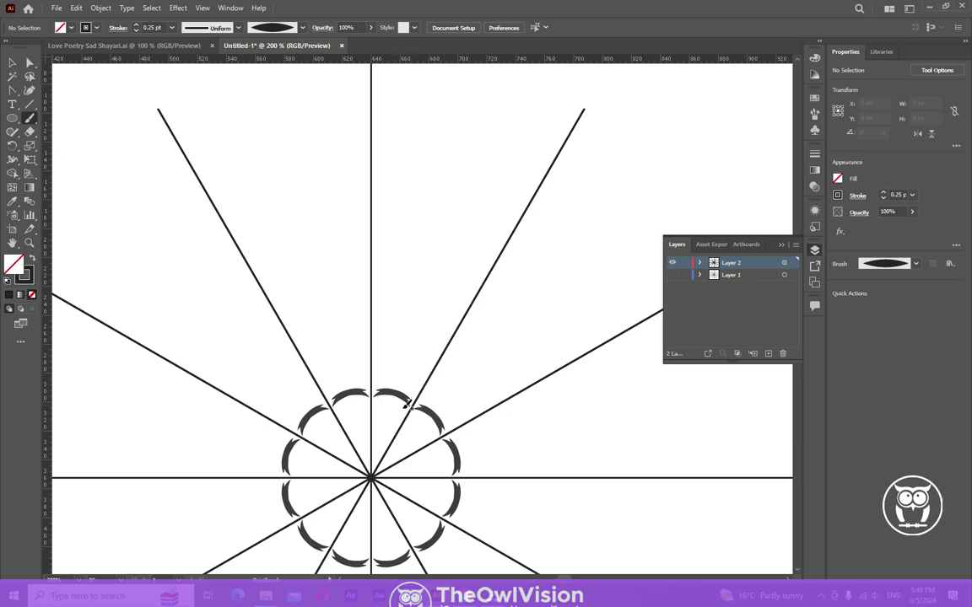
pyautogui.click(376, 414)
pyautogui.moveTo(376, 414)
pyautogui.mouseDown()
pyautogui.moveTo(388, 400)
pyautogui.moveTo(373, 379)
pyautogui.moveTo(363, 313)
pyautogui.mouseUp()
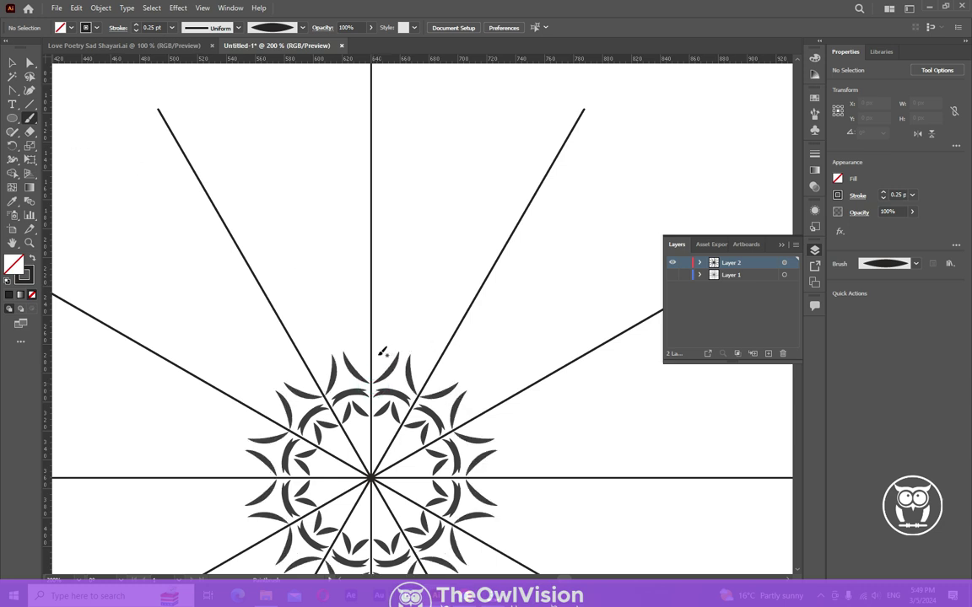
# Brush a curved blade above the ring, replacing the crossed first attempt
pyautogui.moveTo(379, 354); pyautogui.dragTo(430, 300)
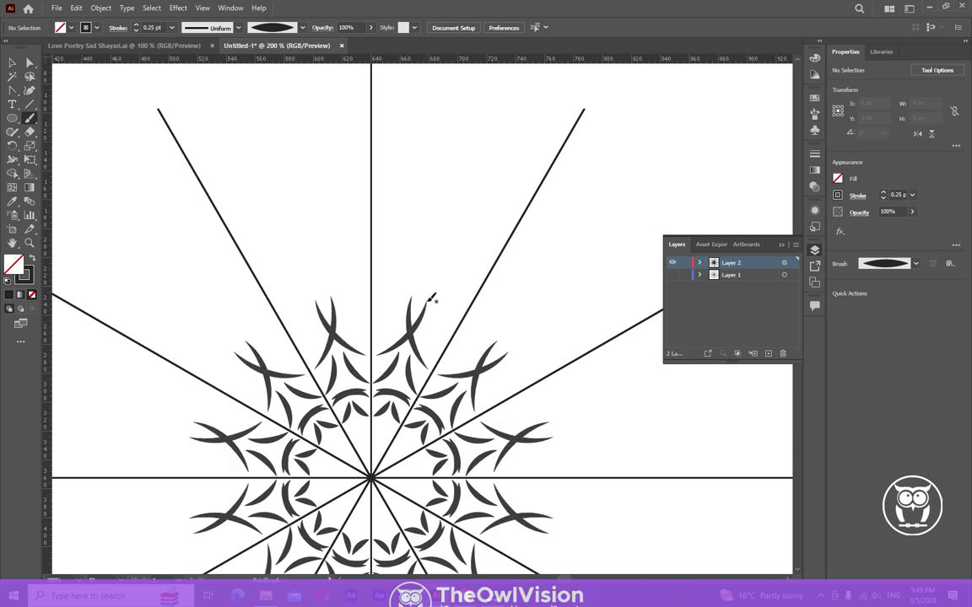
pyautogui.hotkey('ctrl', 'z')
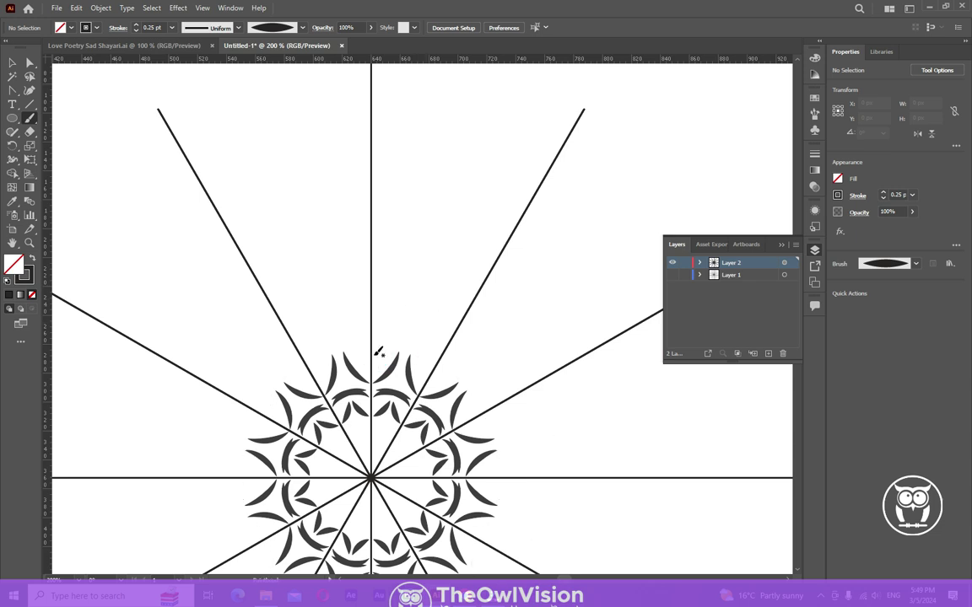
pyautogui.moveTo(379, 347); pyautogui.dragTo(409, 303)
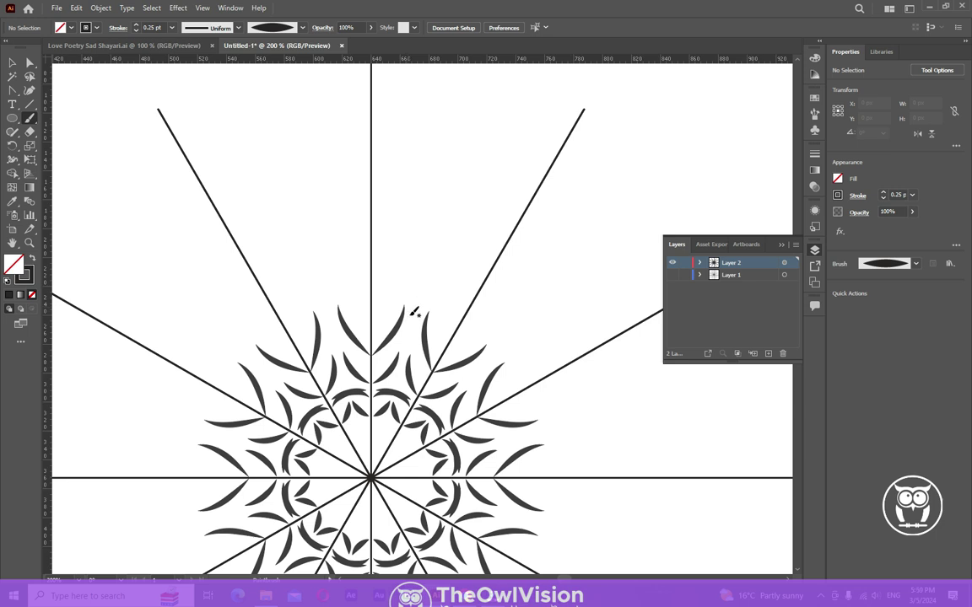
# Drag the blade tip's anchor right and down with Direct Selection to close the petal point
pyautogui.click(30, 62)
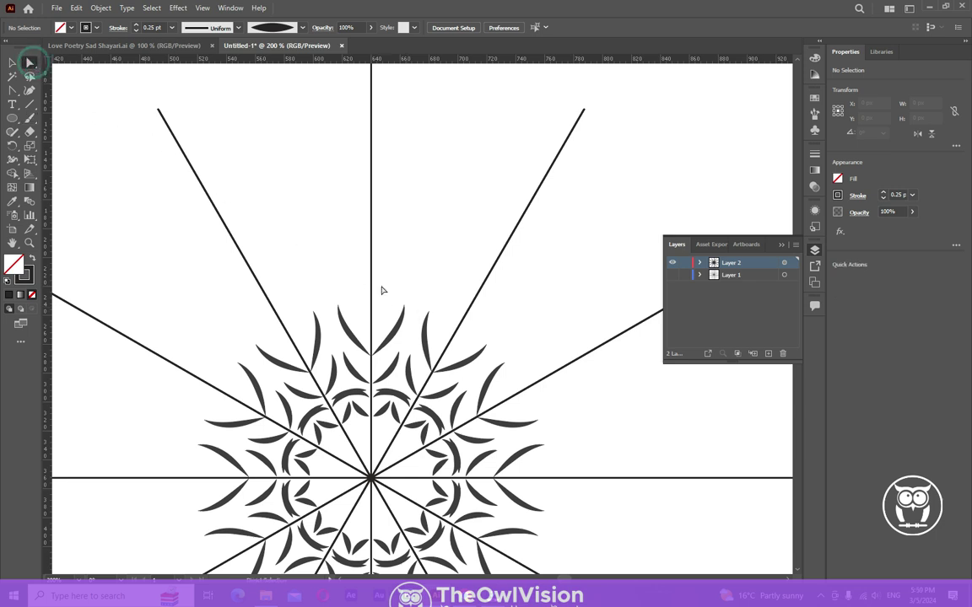
pyautogui.moveTo(403, 309); pyautogui.dragTo(414, 320)
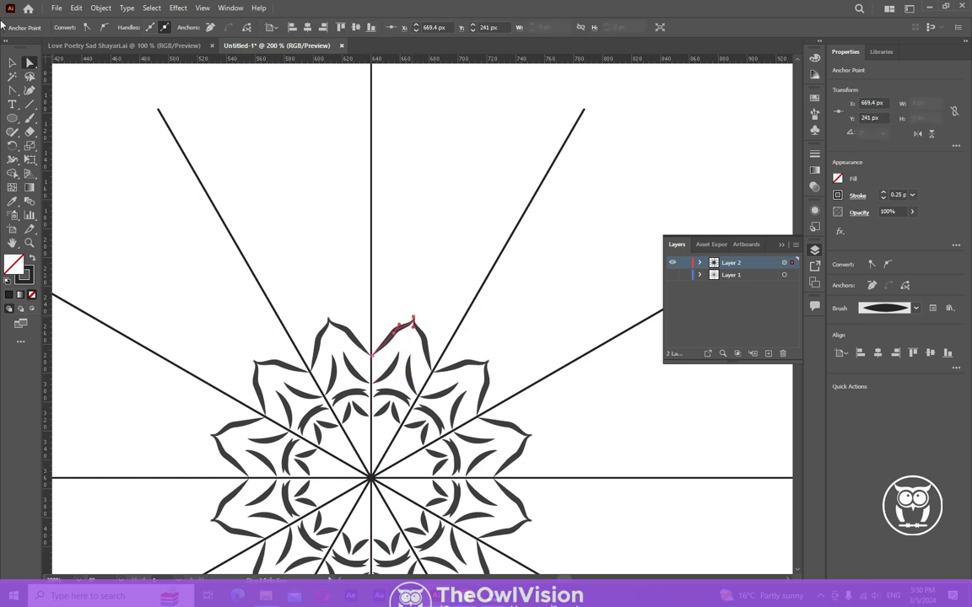
# Deselect and brush a small dark accent into the petal tip
pyautogui.click(12, 63)
pyautogui.click(156, 133)
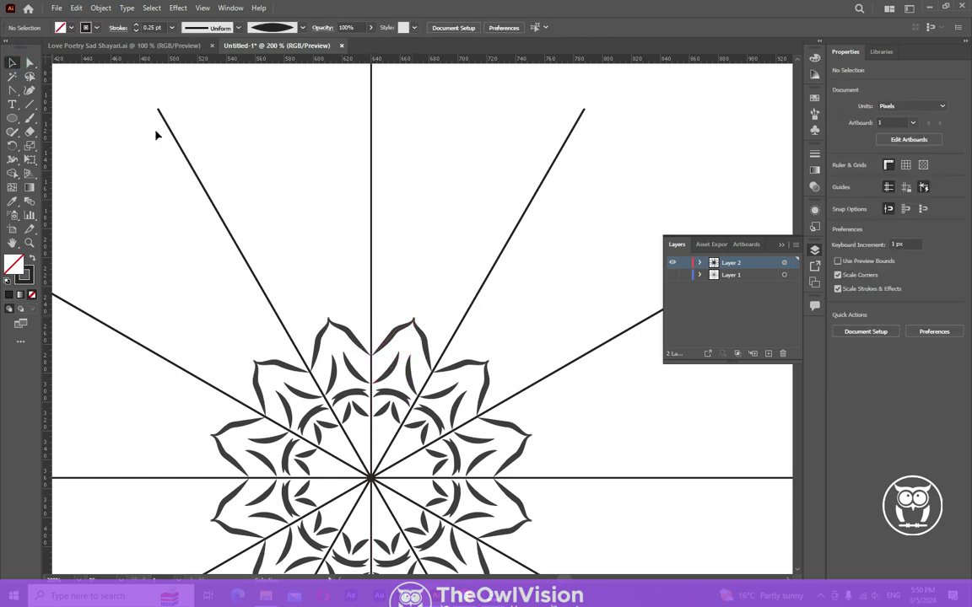
pyautogui.click(30, 120)
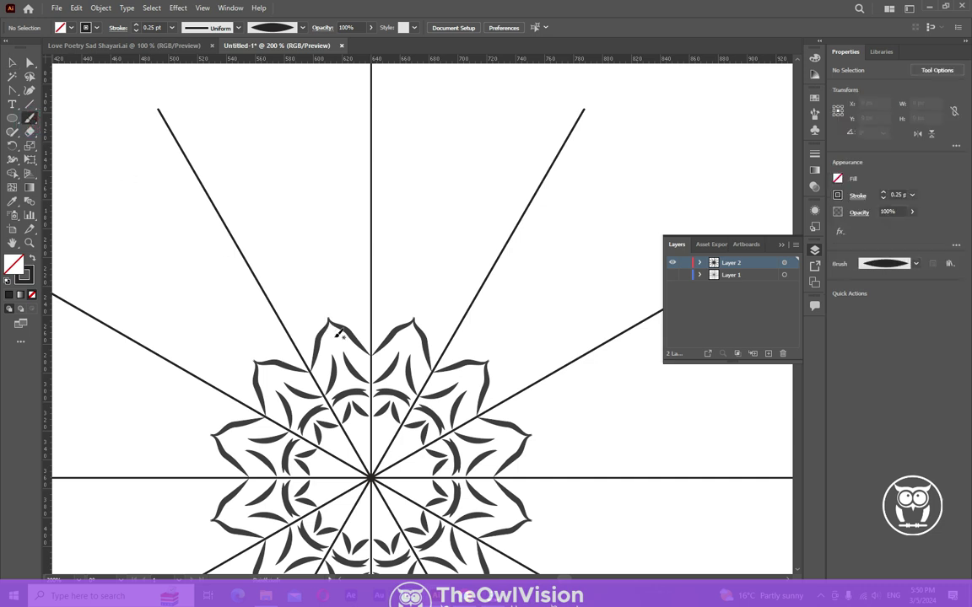
pyautogui.moveTo(411, 333); pyautogui.dragTo(410, 341)
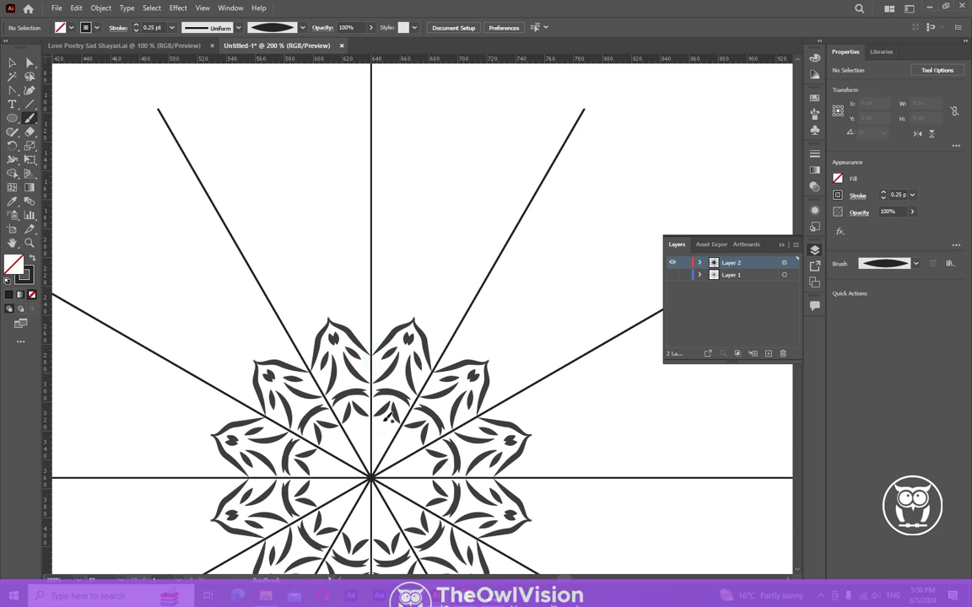
# Brush a spike radiating from the mandala centre to form the starburst
pyautogui.moveTo(383, 424); pyautogui.dragTo(378, 467)
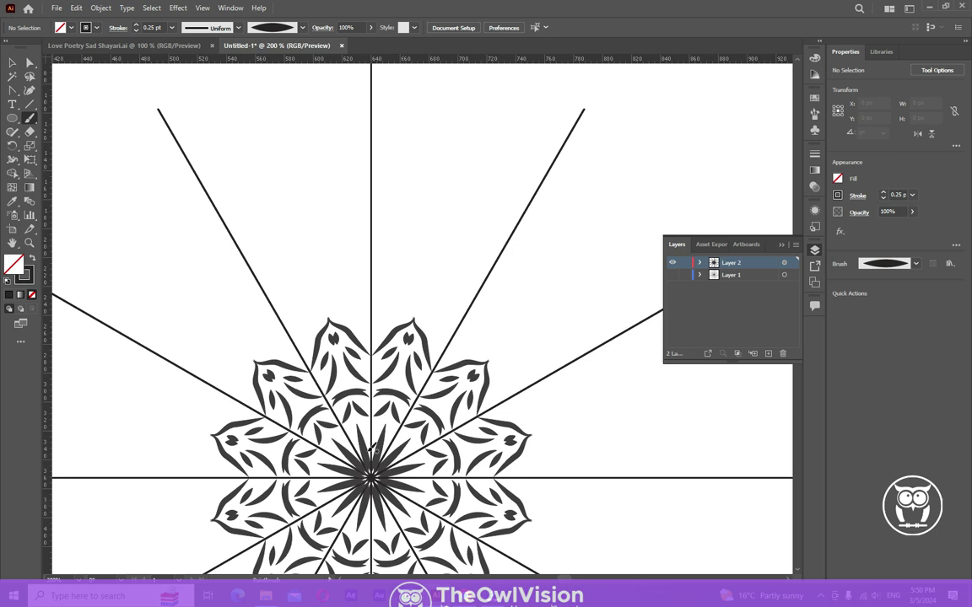
pyautogui.scroll(-2, 516, 336)
pyautogui.scroll(-1, 504, 244)
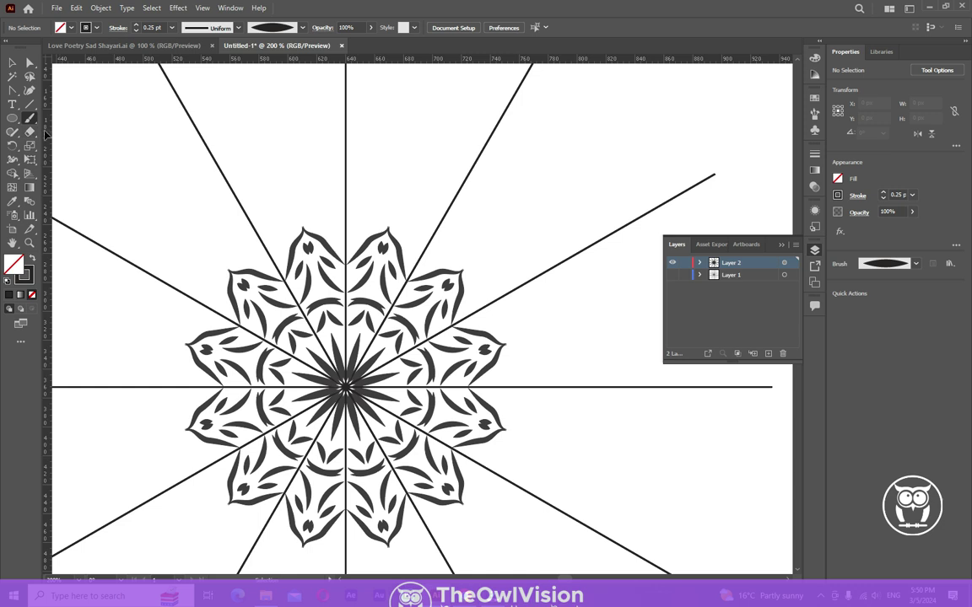
# Draw a spiral near the top that repeats around the mandala
pyautogui.click(30, 106)
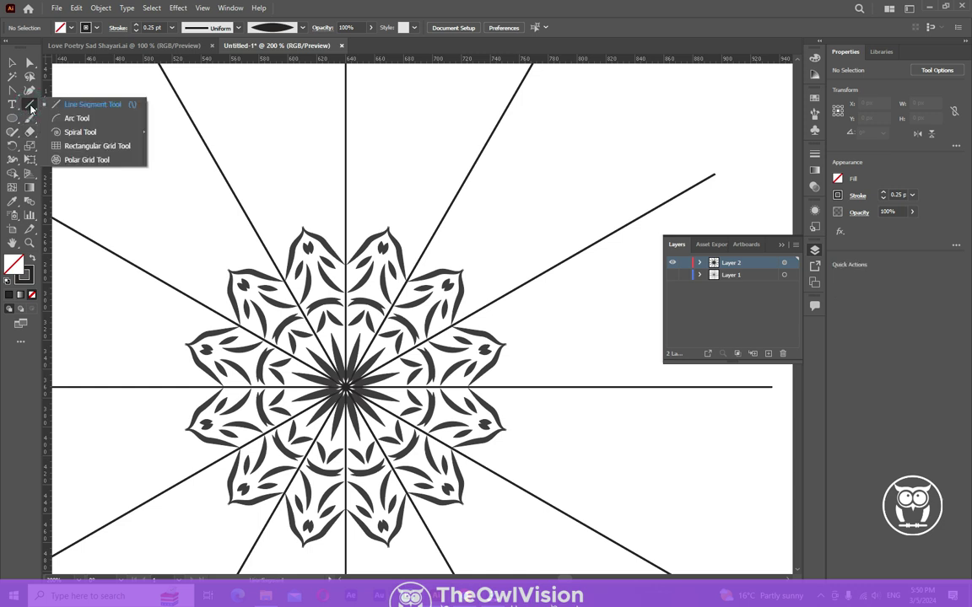
pyautogui.click(84, 132)
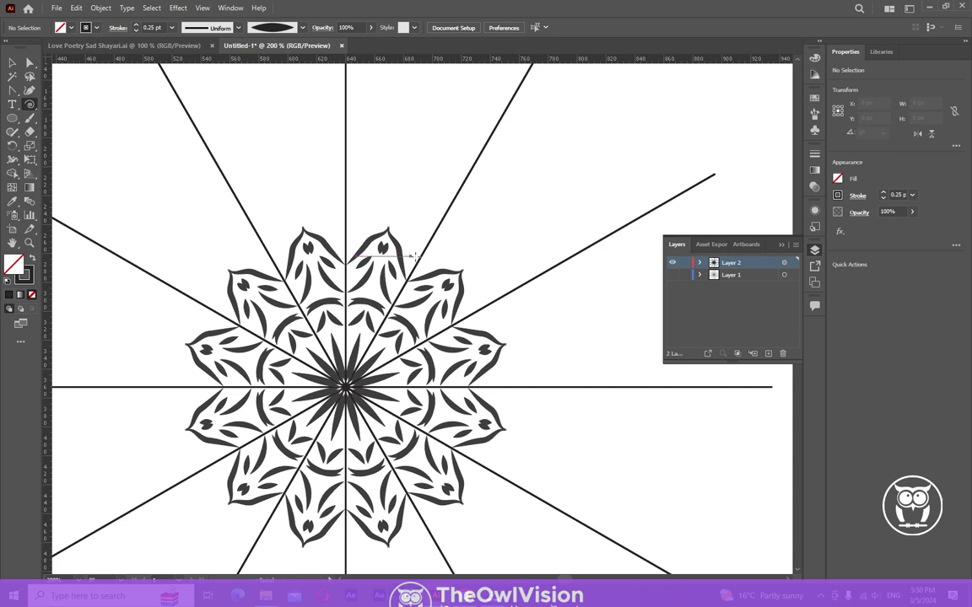
pyautogui.moveTo(435, 204); pyautogui.dragTo(419, 225)
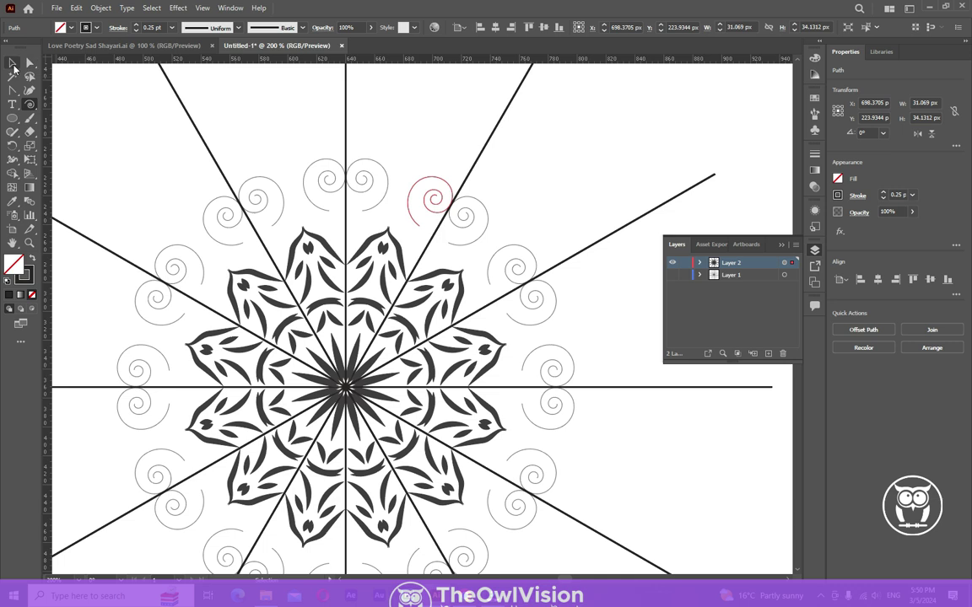
pyautogui.click(12, 64)
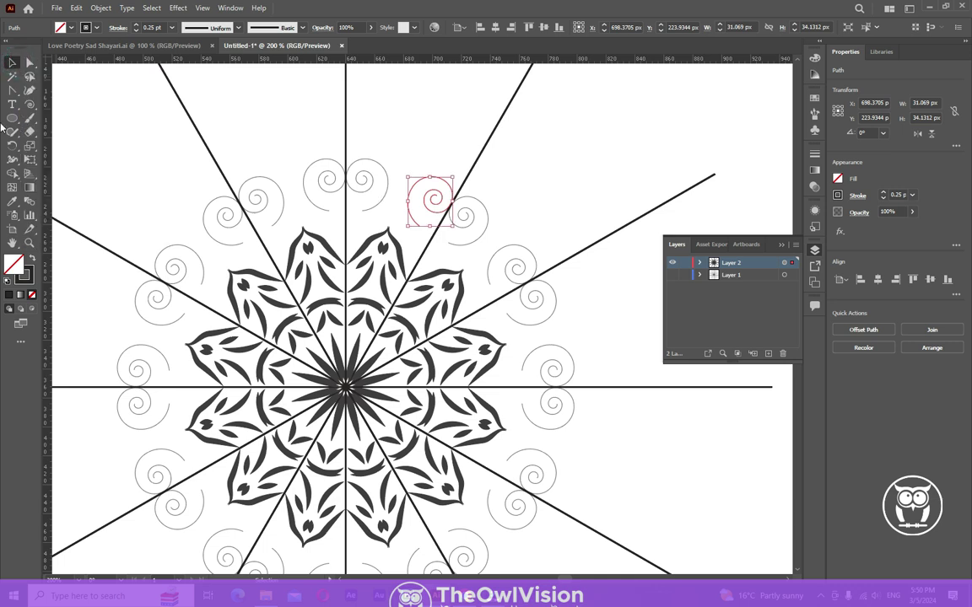
# Select the spirals and set their stroke weight to 2 pt
pyautogui.click(31, 104)
pyautogui.rightClick(32, 105)
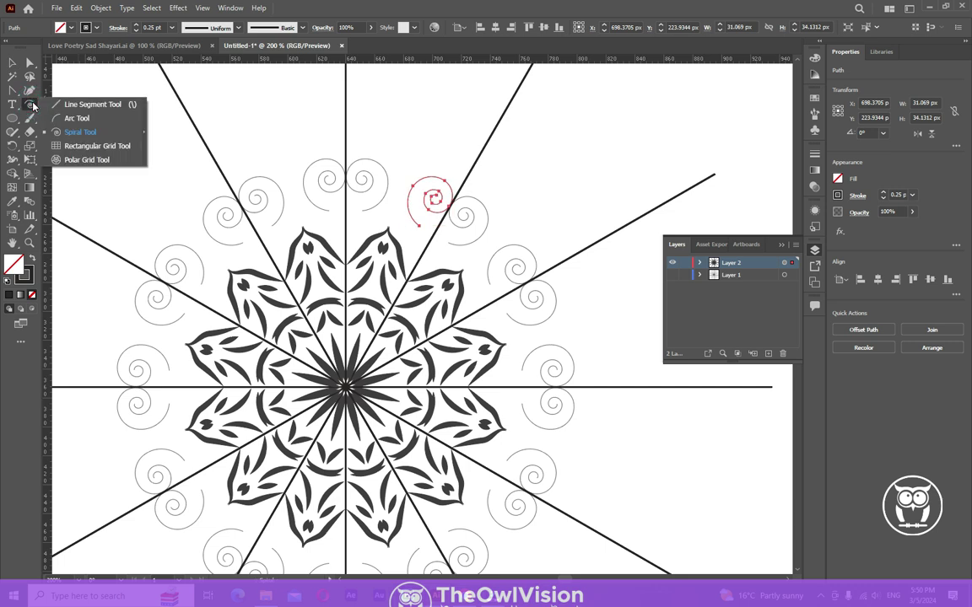
pyautogui.click(10, 64)
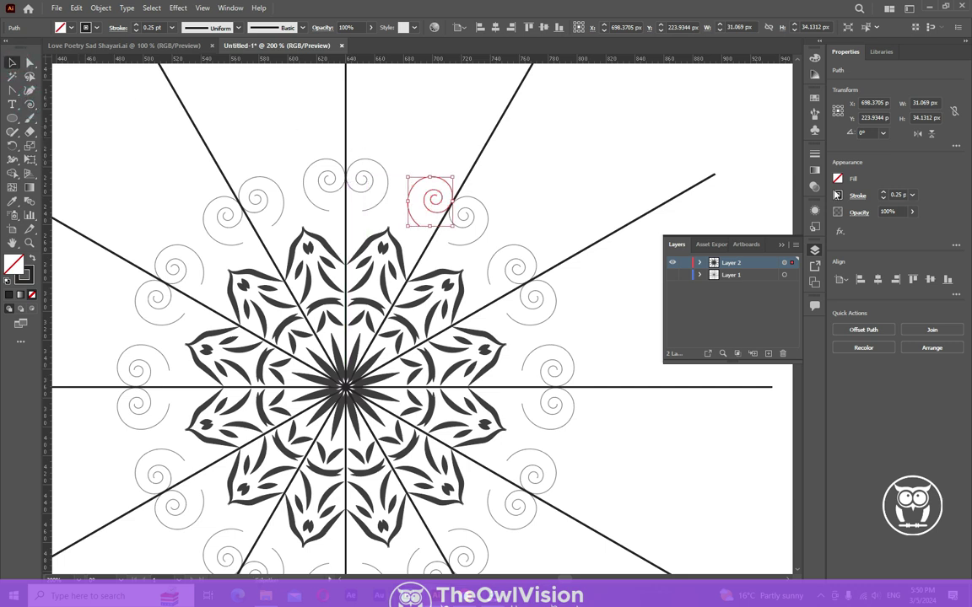
pyautogui.click(882, 193)
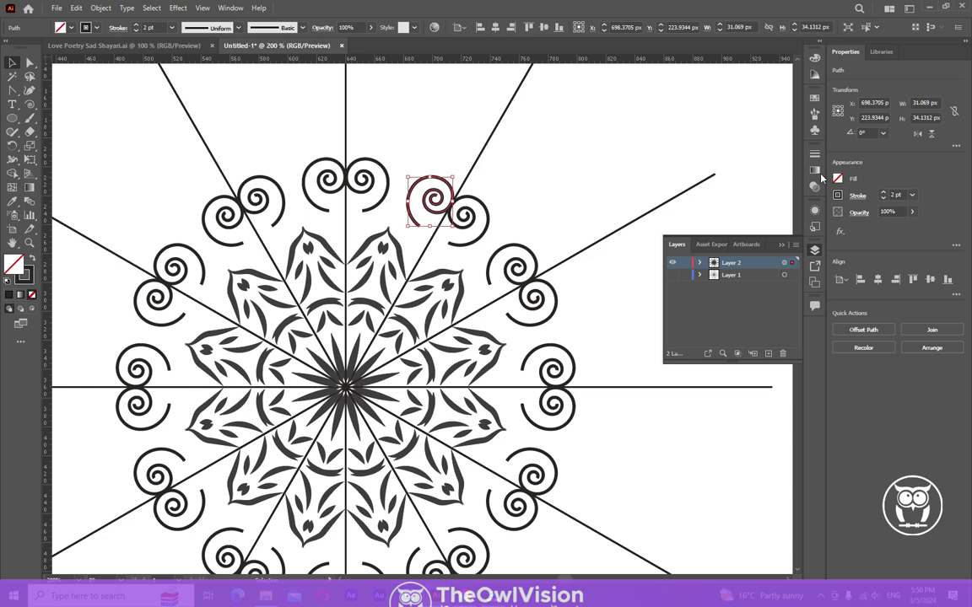
# Apply the tapered art brush to the spirals and test lower stroke weights, undoing the zero weight
pyautogui.click(815, 115)
pyautogui.click(740, 148)
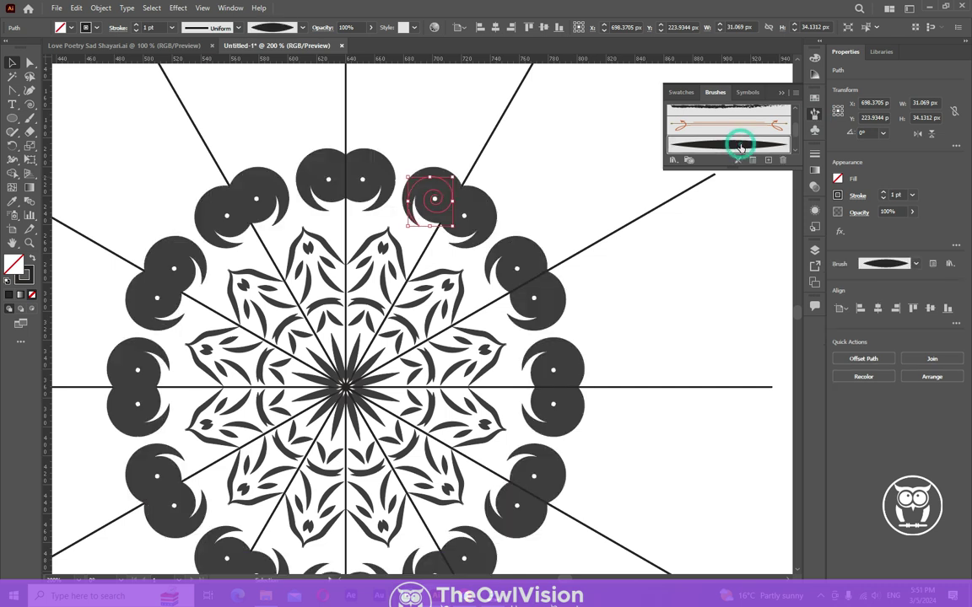
pyautogui.click(883, 198)
pyautogui.click(883, 199)
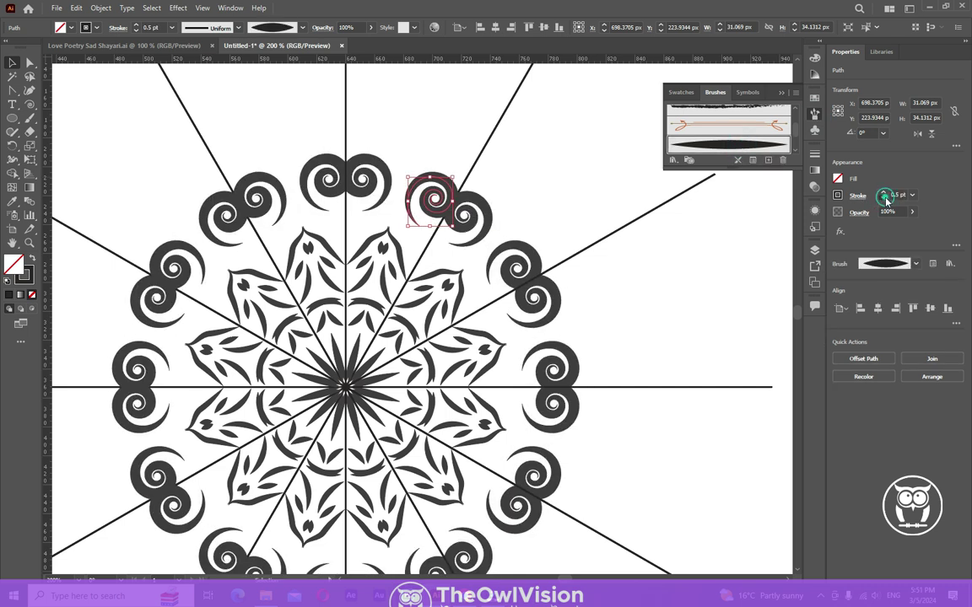
pyautogui.click(884, 198)
pyautogui.click(884, 199)
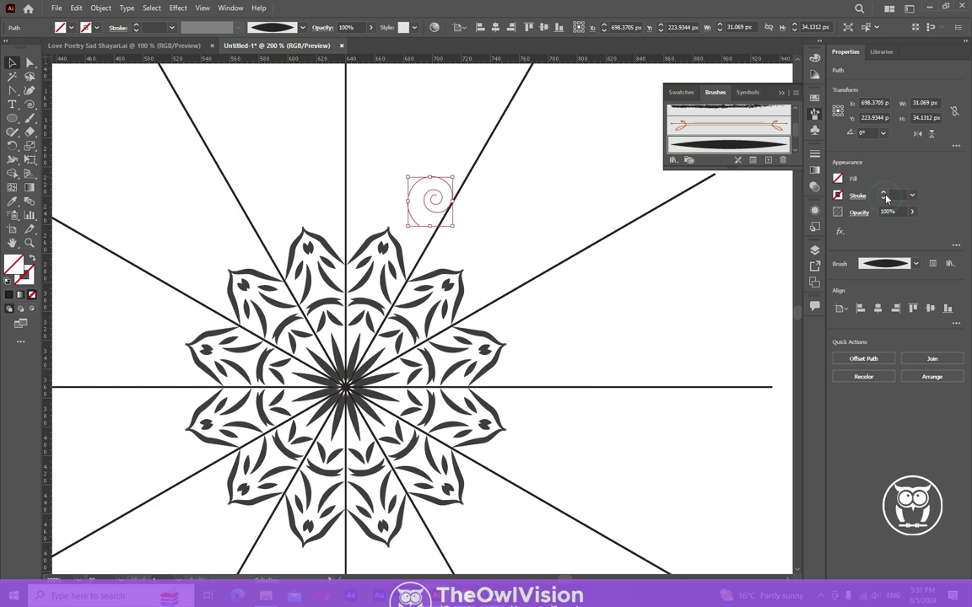
pyautogui.hotkey('ctrl', 'z')
pyautogui.hotkey('ctrl', 'z')
pyautogui.hotkey('ctrl', 'z')
# Rotate the spiral so it tucks against the petals
pyautogui.click(600, 200)
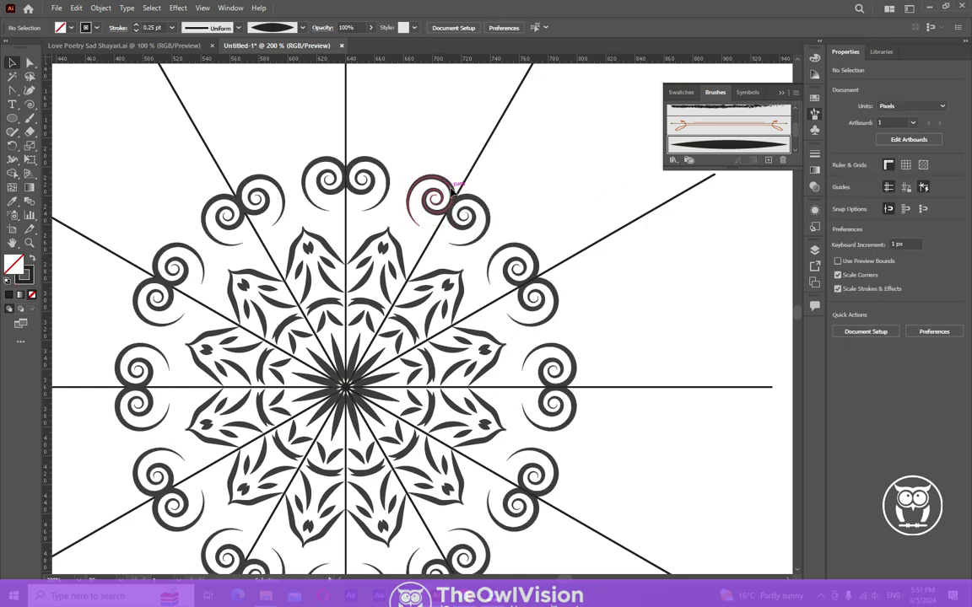
pyautogui.moveTo(449, 194)
pyautogui.mouseDown()
pyautogui.moveTo(426, 192)
pyautogui.moveTo(439, 206)
pyautogui.moveTo(451, 193)
pyautogui.moveTo(423, 214)
pyautogui.moveTo(434, 217)
pyautogui.mouseUp()
pyautogui.click(523, 183)
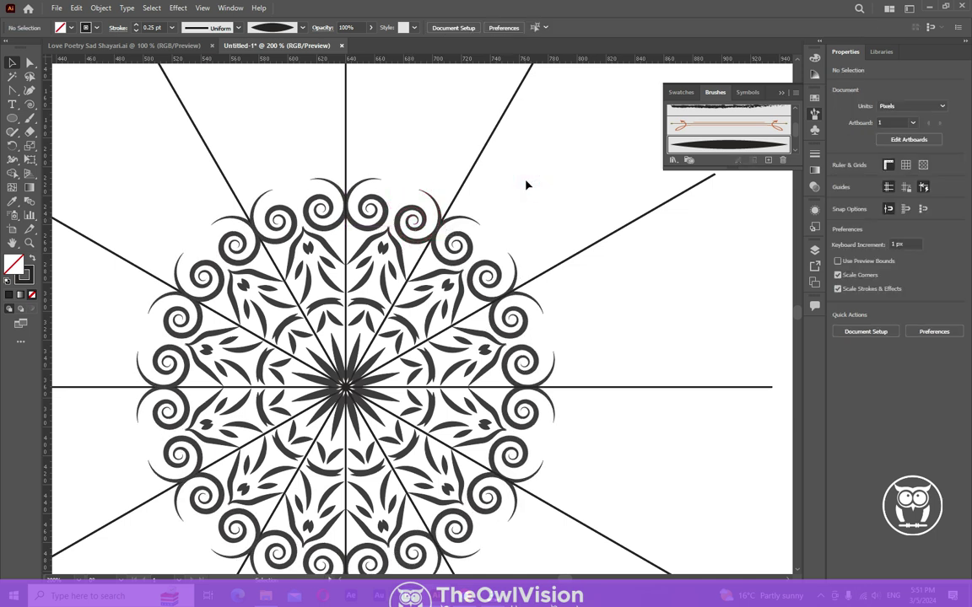
# Brush tapered curls above the top petal, undoing the unwanted attempts
pyautogui.press('b')
pyautogui.moveTo(350, 179)
pyautogui.mouseDown()
pyautogui.moveTo(404, 142)
pyautogui.moveTo(418, 110)
pyautogui.mouseUp()
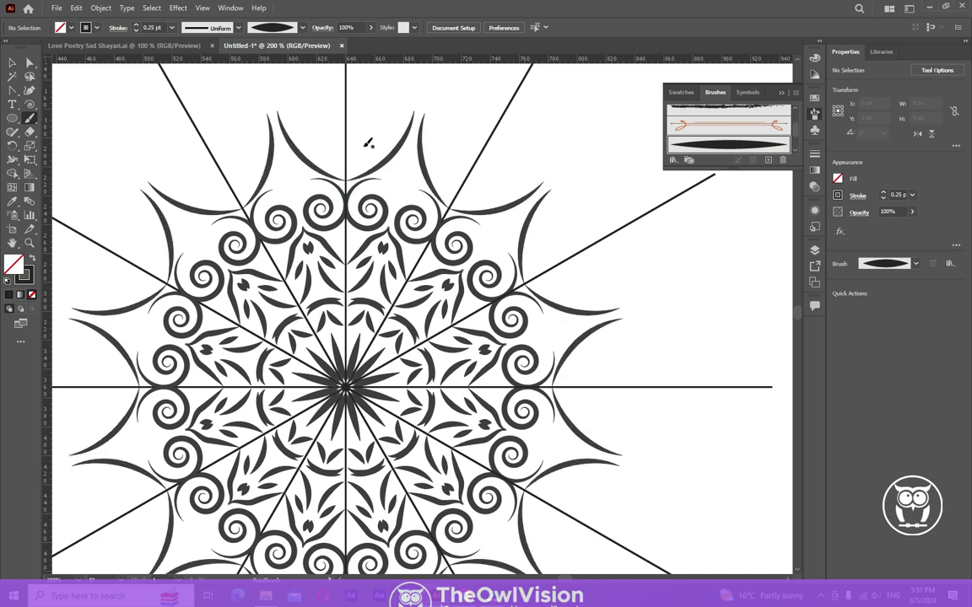
pyautogui.moveTo(409, 145); pyautogui.dragTo(412, 189)
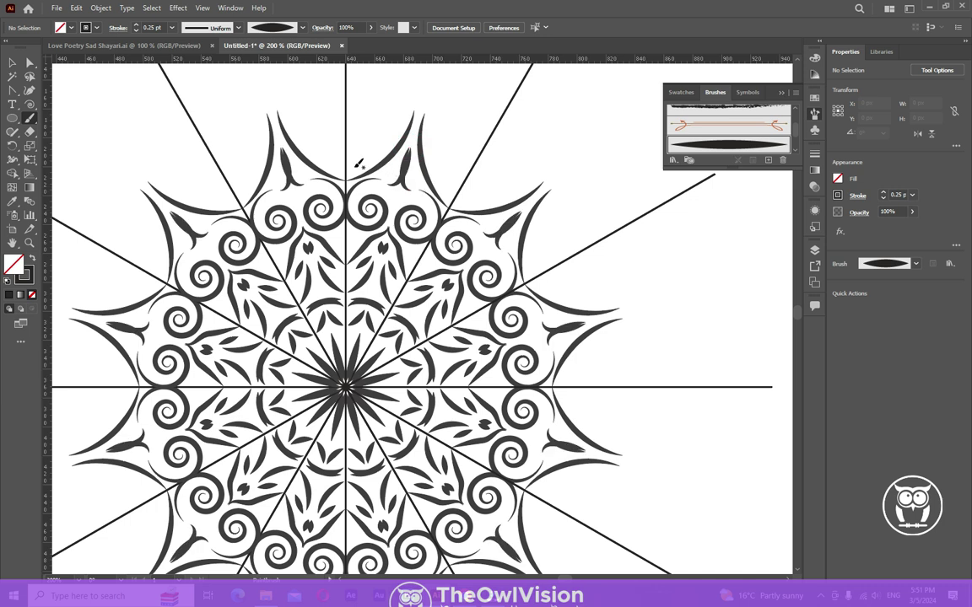
pyautogui.moveTo(354, 162)
pyautogui.mouseDown()
pyautogui.moveTo(382, 121)
pyautogui.moveTo(353, 123)
pyautogui.moveTo(355, 135)
pyautogui.moveTo(370, 135)
pyautogui.moveTo(359, 161)
pyautogui.moveTo(399, 135)
pyautogui.moveTo(384, 113)
pyautogui.moveTo(391, 134)
pyautogui.moveTo(358, 150)
pyautogui.moveTo(354, 107)
pyautogui.moveTo(389, 110)
pyautogui.moveTo(375, 124)
pyautogui.moveTo(390, 146)
pyautogui.moveTo(374, 149)
pyautogui.moveTo(370, 134)
pyautogui.moveTo(357, 145)
pyautogui.moveTo(354, 104)
pyautogui.moveTo(366, 99)
pyautogui.moveTo(397, 128)
pyautogui.mouseUp()
pyautogui.hotkey('ctrl', 'z')
pyautogui.hotkey('ctrl', 'z')
pyautogui.hotkey('ctrl', 'z')
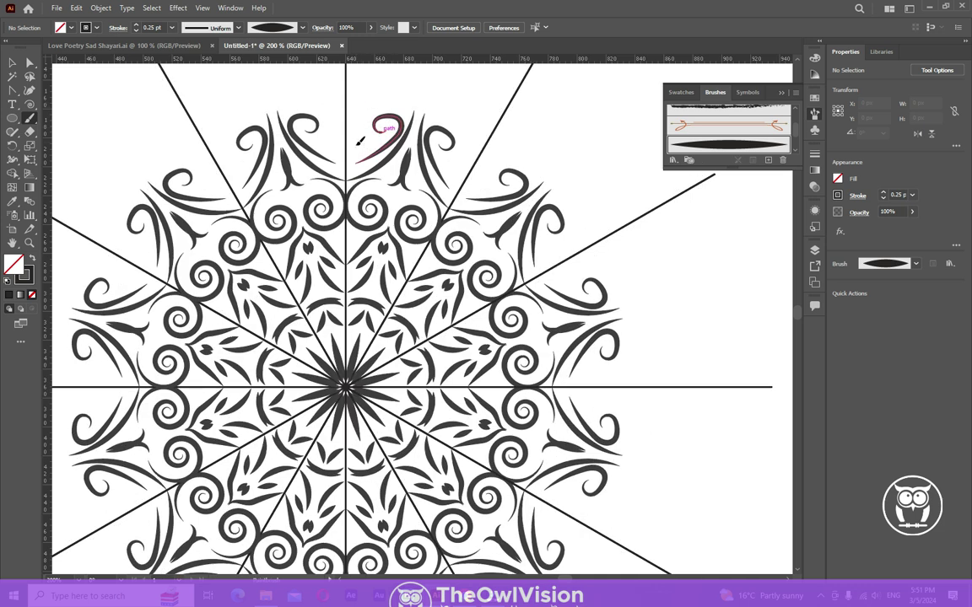
pyautogui.moveTo(355, 162)
pyautogui.mouseDown()
pyautogui.moveTo(397, 129)
pyautogui.moveTo(376, 129)
pyautogui.mouseUp()
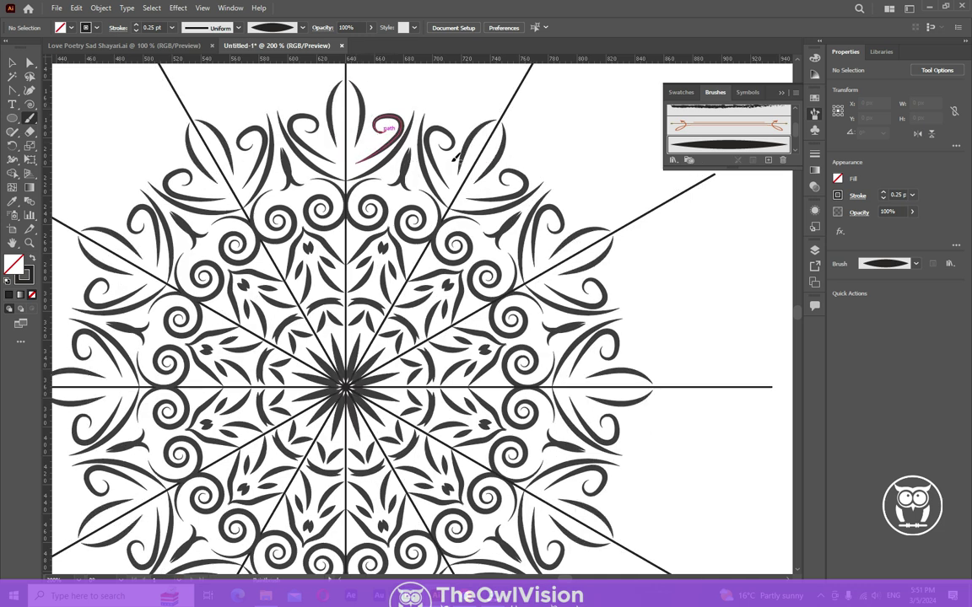
pyautogui.scroll(5, 455, 158)
pyautogui.hotkey('ctrl', 'z')
pyautogui.moveTo(351, 240)
pyautogui.mouseDown()
pyautogui.moveTo(407, 202)
pyautogui.moveTo(337, 146)
pyautogui.moveTo(326, 123)
pyautogui.moveTo(363, 209)
pyautogui.moveTo(324, 208)
pyautogui.mouseUp()
pyautogui.hotkey('ctrl', 'z')
# Paint a heart-shaped outer petal at the top axis and a small curl beside it
pyautogui.hotkey('ctrl', 'z')
pyautogui.moveTo(323, 103)
pyautogui.mouseDown()
pyautogui.moveTo(404, 177)
pyautogui.moveTo(341, 212)
pyautogui.mouseUp()
pyautogui.hotkey('ctrl', 'z')
pyautogui.moveTo(323, 100)
pyautogui.mouseDown()
pyautogui.moveTo(357, 136)
pyautogui.moveTo(318, 207)
pyautogui.mouseUp()
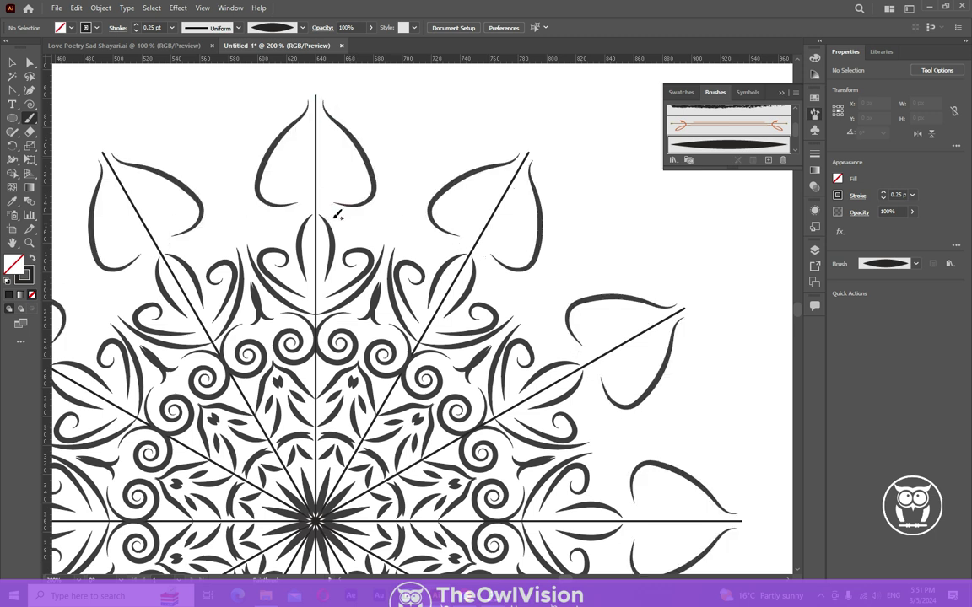
pyautogui.hotkey('ctrl', '0')
pyautogui.scroll(2, 414, 279)
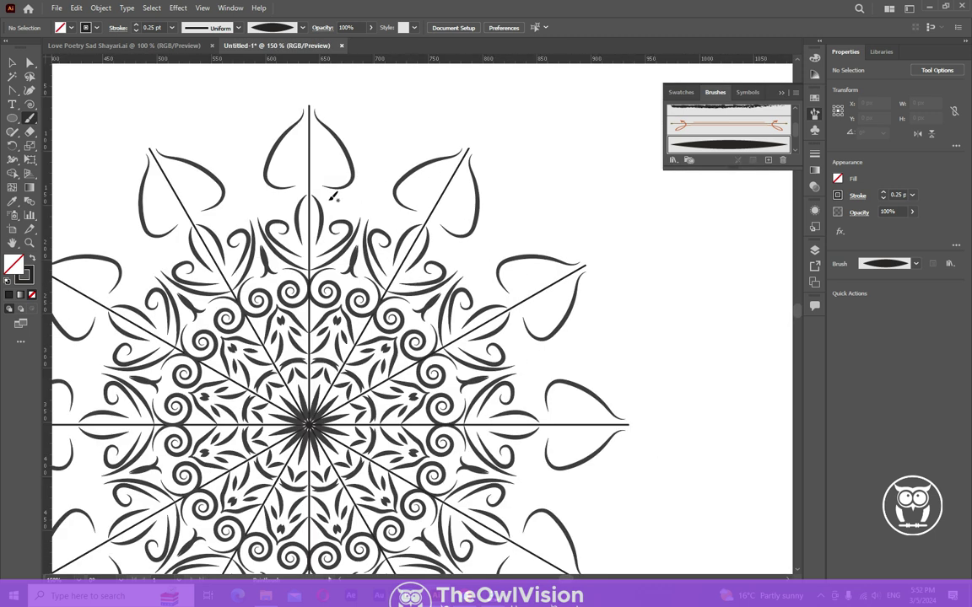
pyautogui.moveTo(330, 195)
pyautogui.mouseDown()
pyautogui.moveTo(363, 196)
pyautogui.moveTo(364, 140)
pyautogui.moveTo(410, 142)
pyautogui.moveTo(368, 145)
pyautogui.mouseUp()
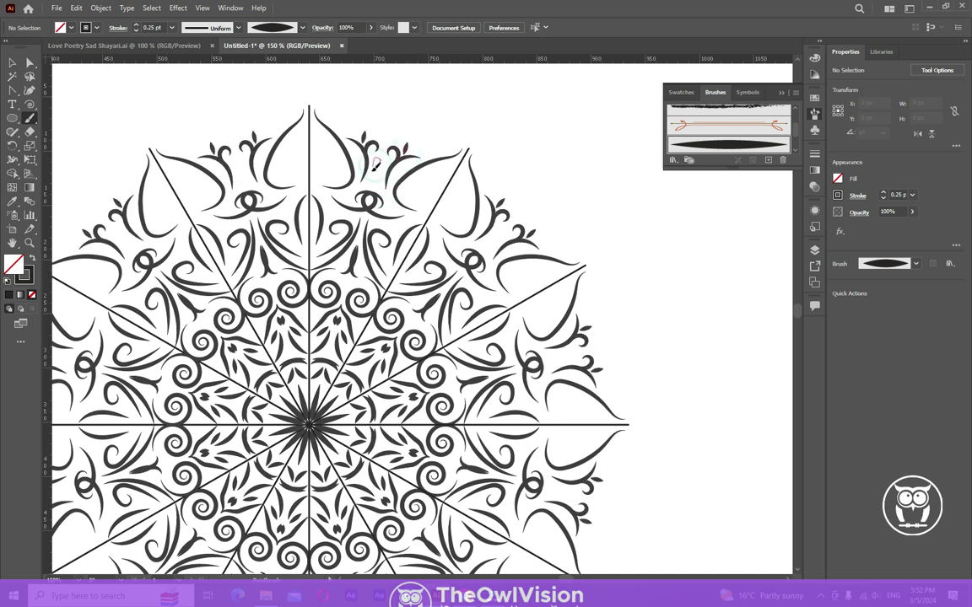
# Place small dots around the spirals, outer petals and radial line ends with the 5 pt. Round brush
pyautogui.scroll(3, 690, 135)
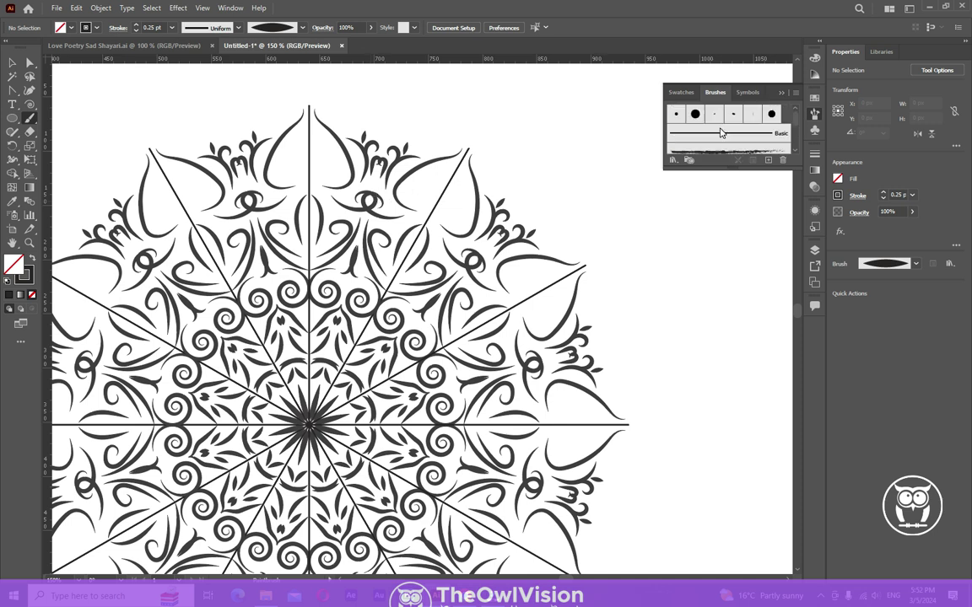
pyautogui.click(676, 114)
pyautogui.click(355, 201)
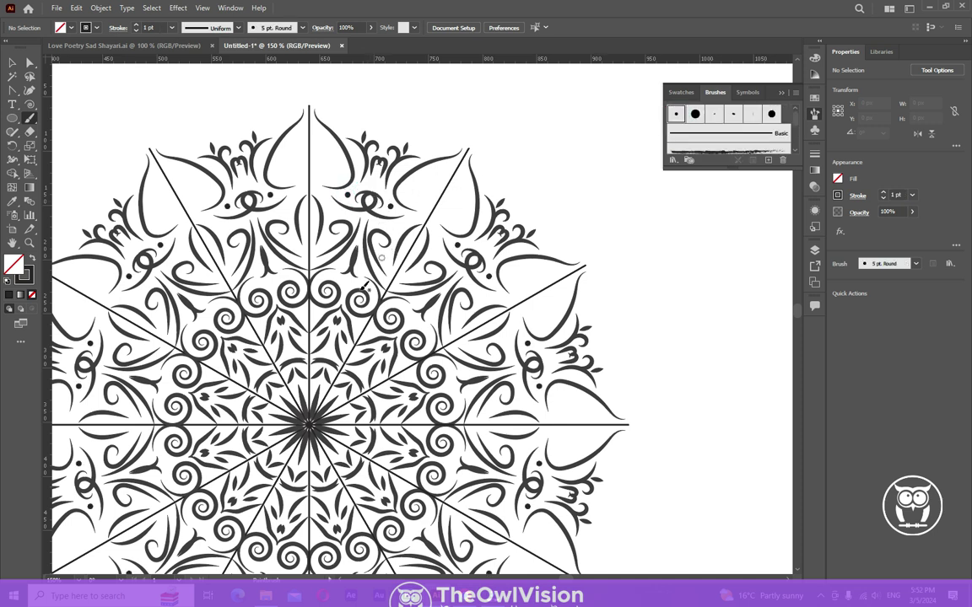
pyautogui.click(282, 276)
pyautogui.click(289, 330)
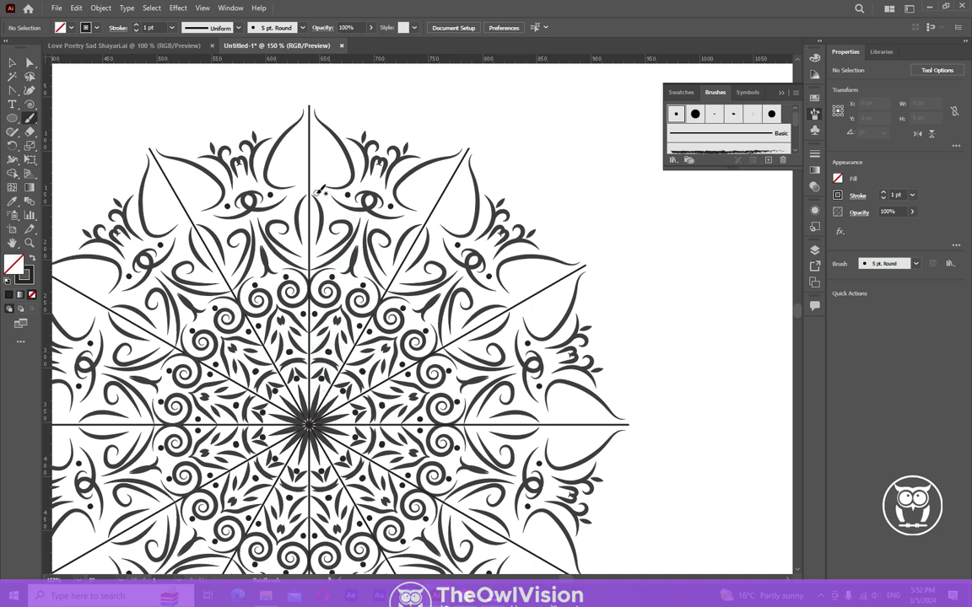
pyautogui.click(366, 128)
pyautogui.click(469, 147)
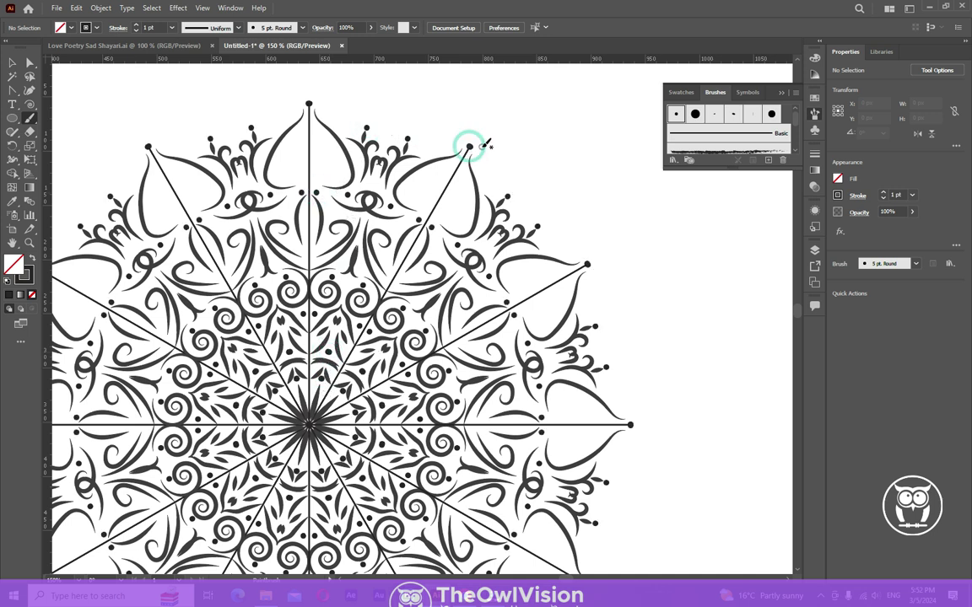
pyautogui.click(472, 146)
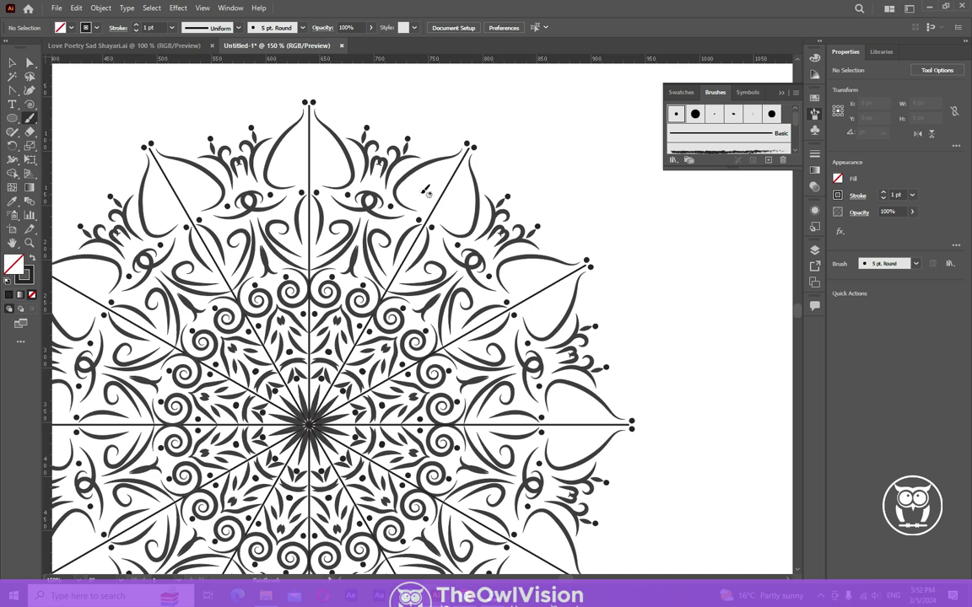
# Paint a dark teardrop accent inside the upper-right petal with the tapered brush
pyautogui.moveTo(424, 180)
pyautogui.mouseDown()
pyautogui.moveTo(416, 202)
pyautogui.moveTo(441, 172)
pyautogui.mouseUp()
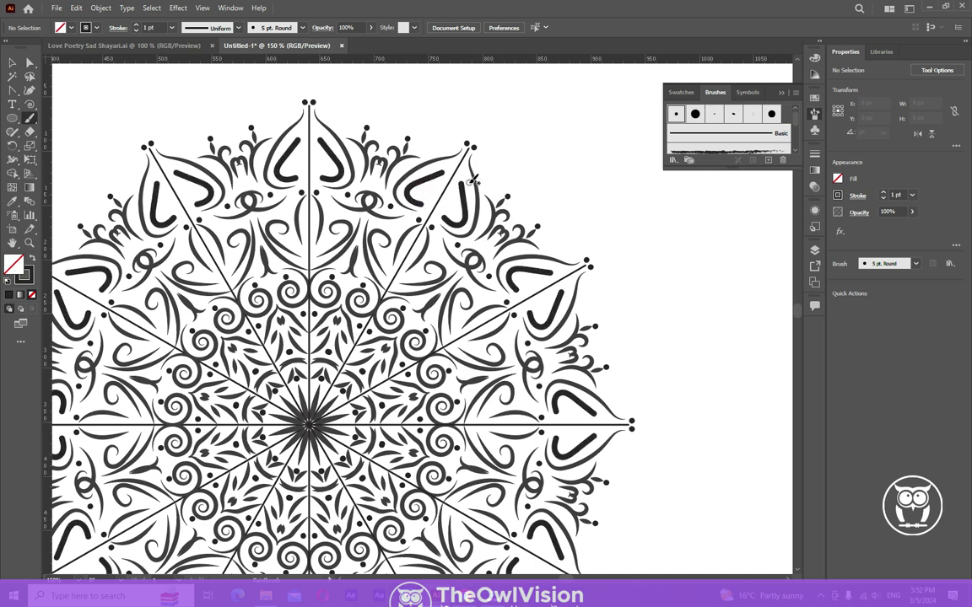
pyautogui.hotkey('ctrl', 'z')
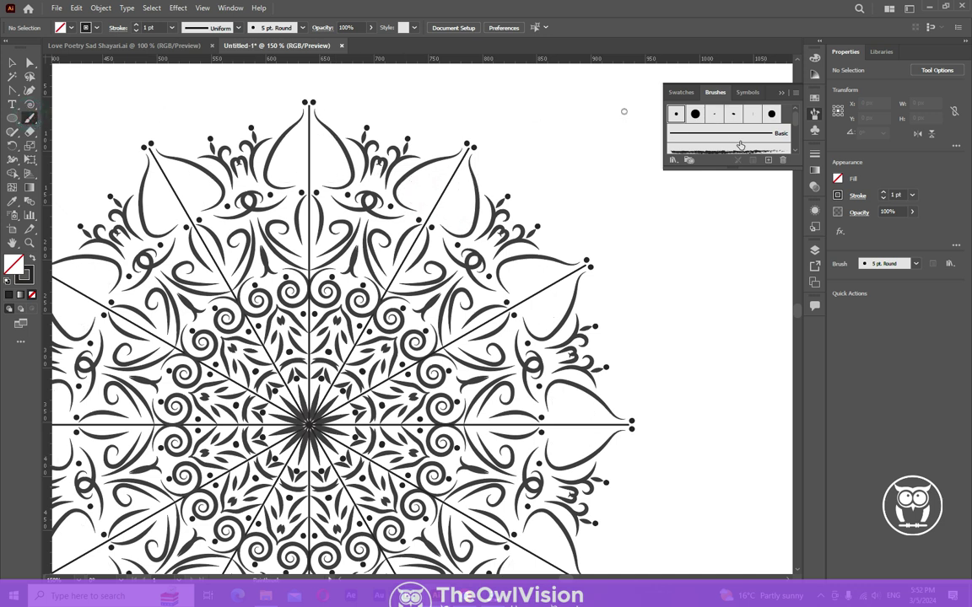
pyautogui.scroll(-2, 740, 148)
pyautogui.click(675, 110)
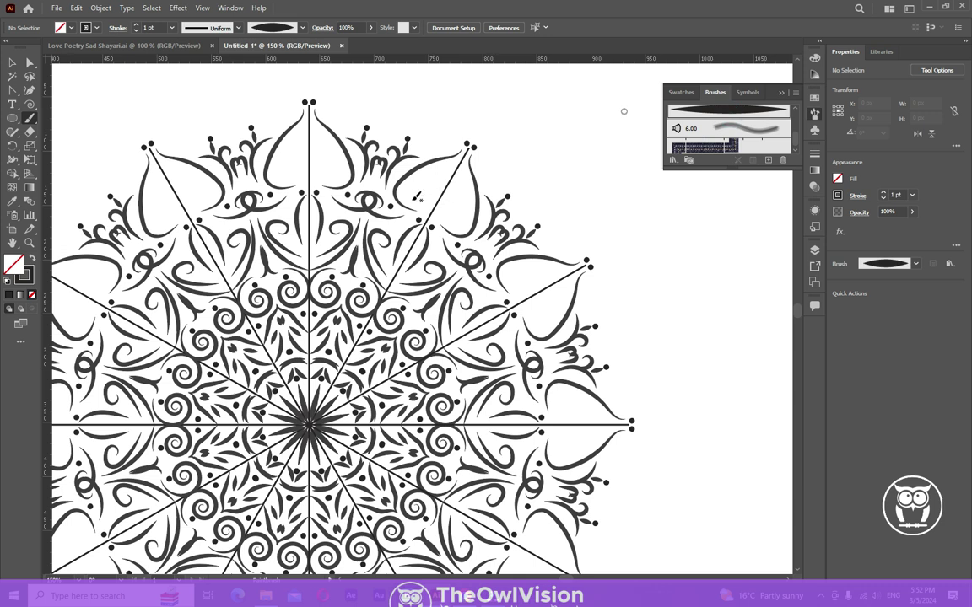
pyautogui.moveTo(408, 194)
pyautogui.mouseDown()
pyautogui.moveTo(427, 188)
pyautogui.moveTo(404, 153)
pyautogui.moveTo(419, 168)
pyautogui.mouseUp()
pyautogui.click(13, 63)
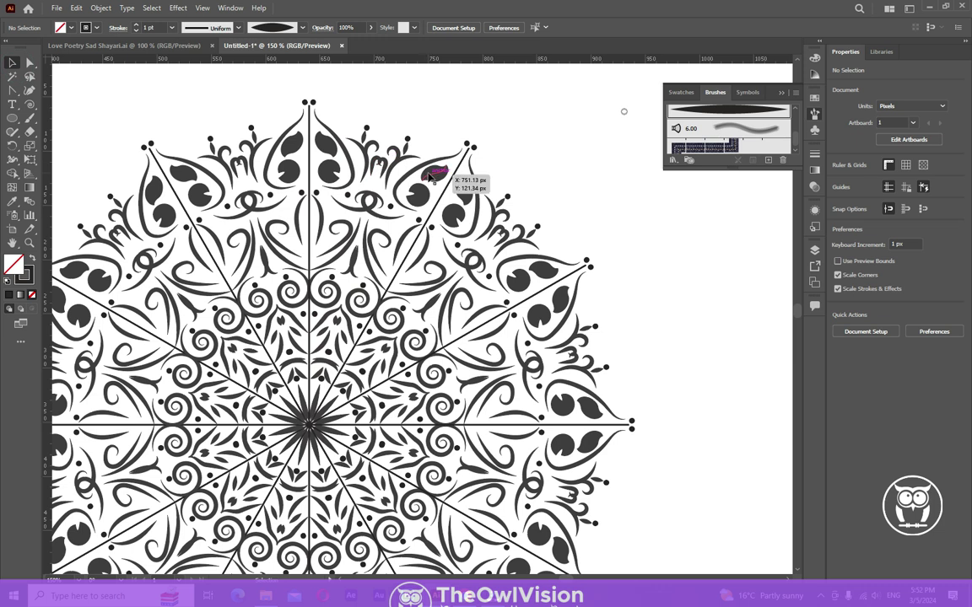
pyautogui.click(433, 173)
pyautogui.click(571, 173)
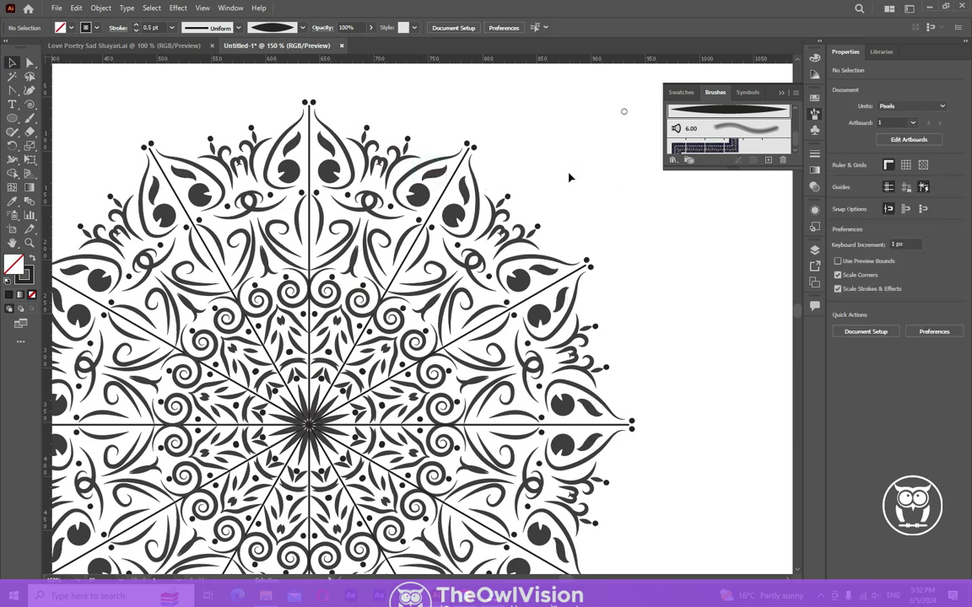
pyautogui.scroll(-1, 582, 219)
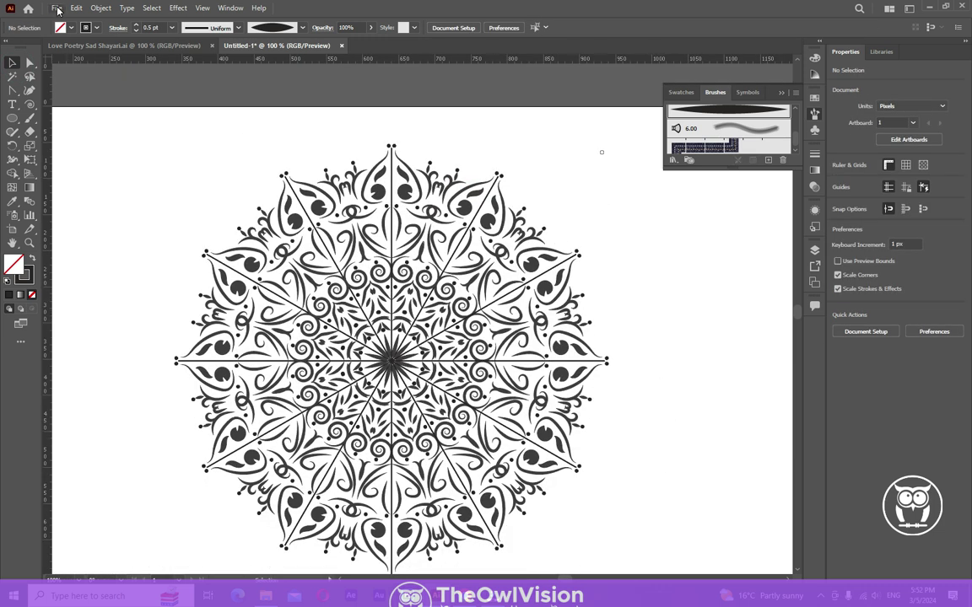
pyautogui.scroll(-1, 111, 189)
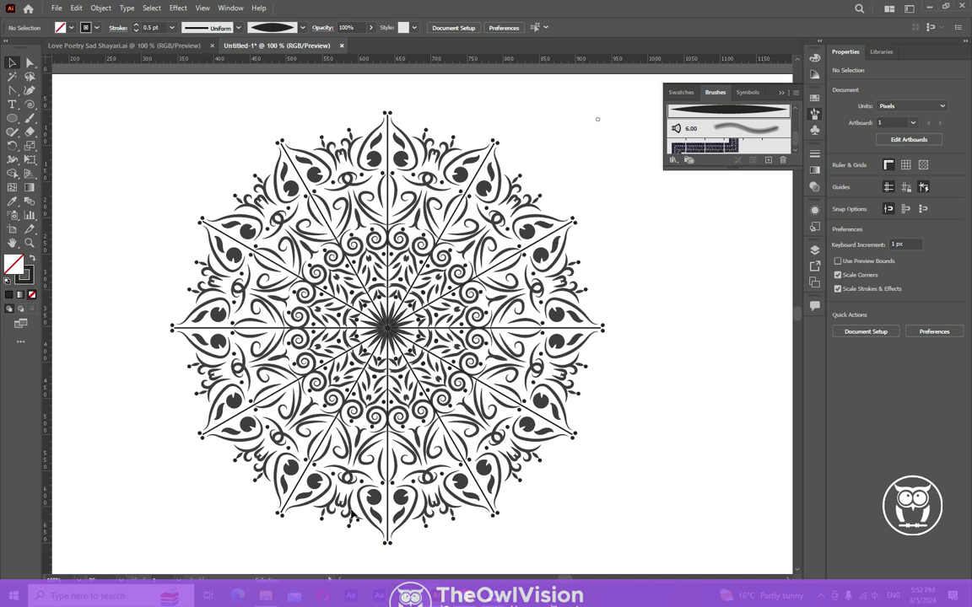